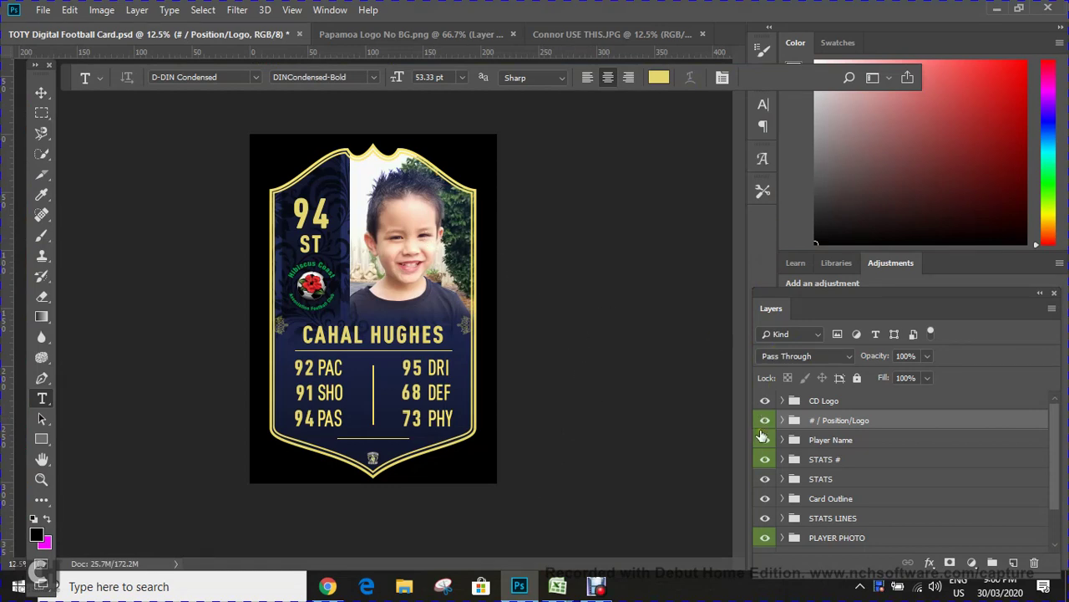
# - Expand the # / Position/Logo group in the Layers panel to show Layer 9, Logo and ST
pyautogui.scroll(-2, 777, 489)
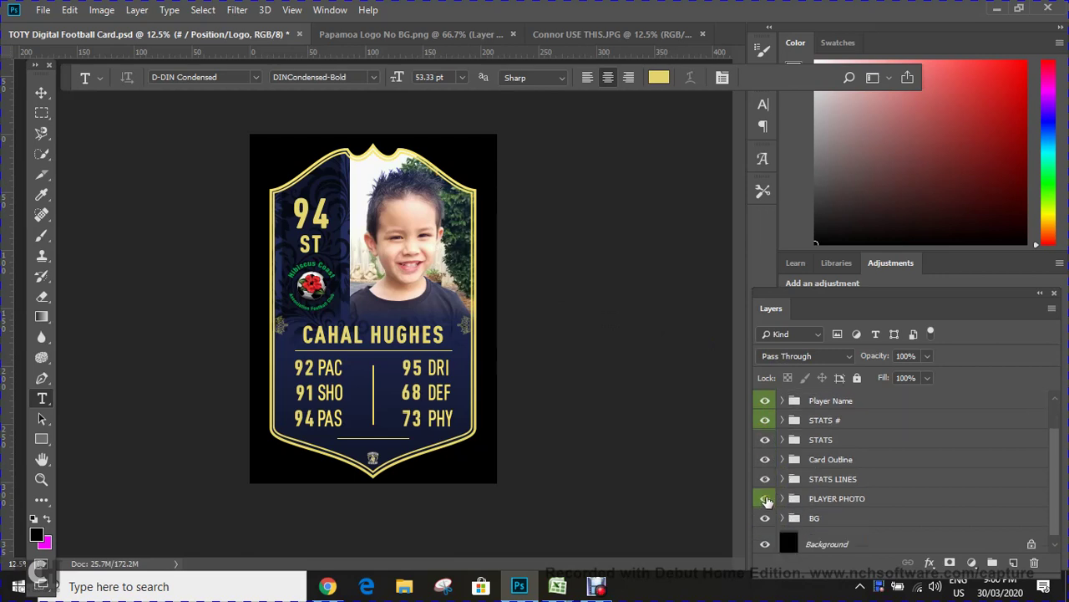
pyautogui.scroll(2, 767, 499)
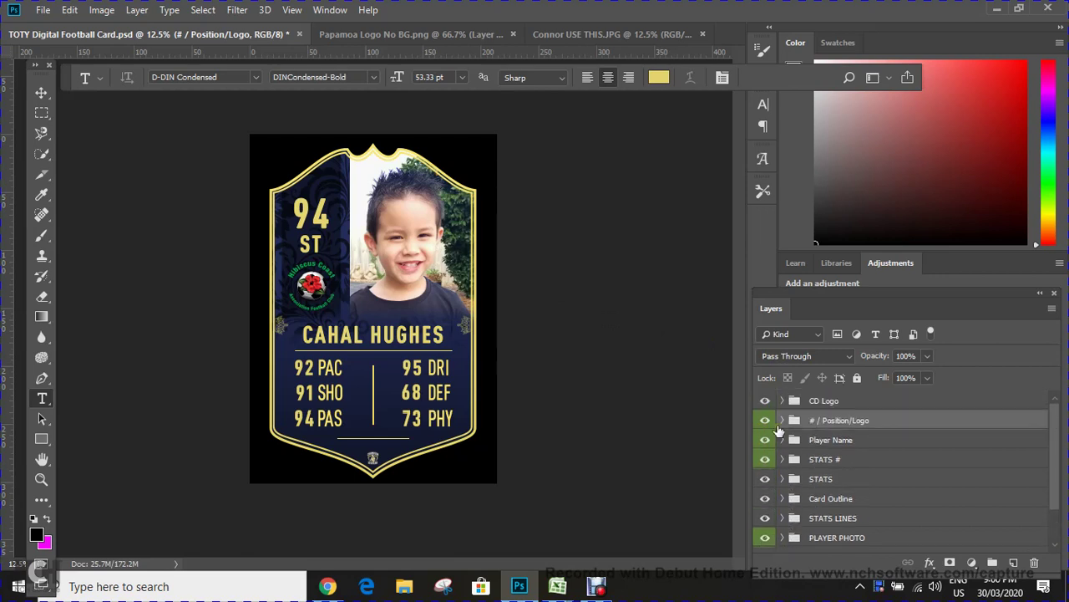
pyautogui.click(782, 420)
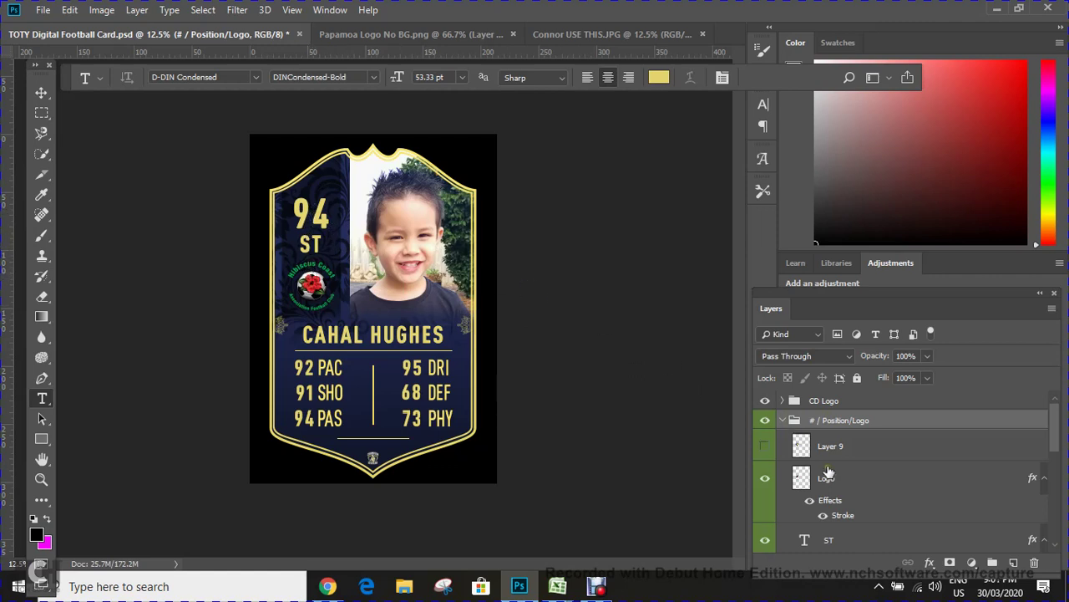
pyautogui.moveTo(827, 475); pyautogui.dragTo(828, 422)
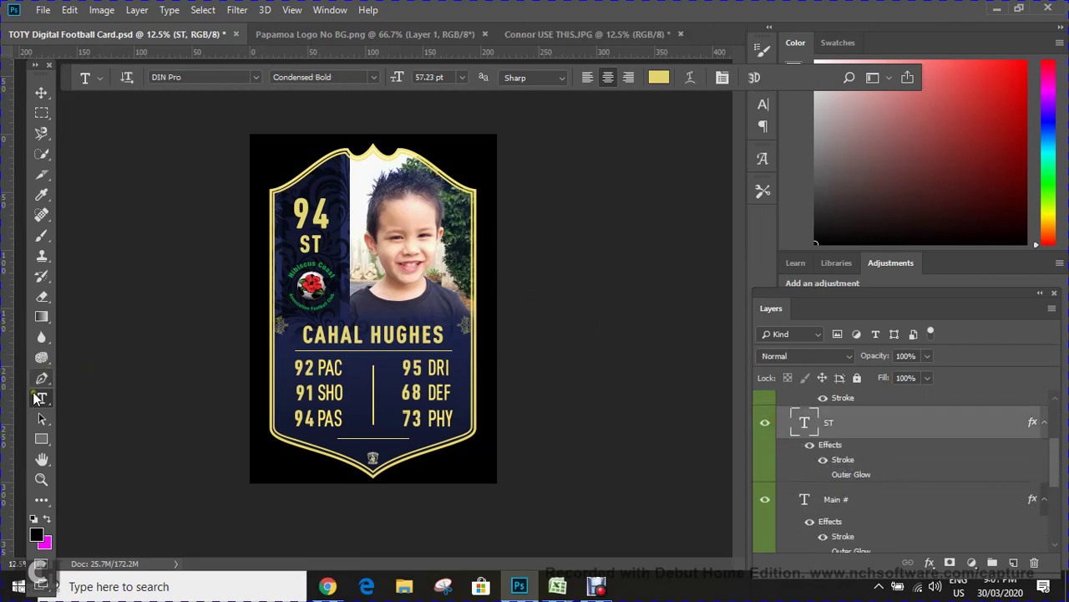
# - Change the position text from ST to CAM and commit the edit
pyautogui.doubleClick(310, 243)
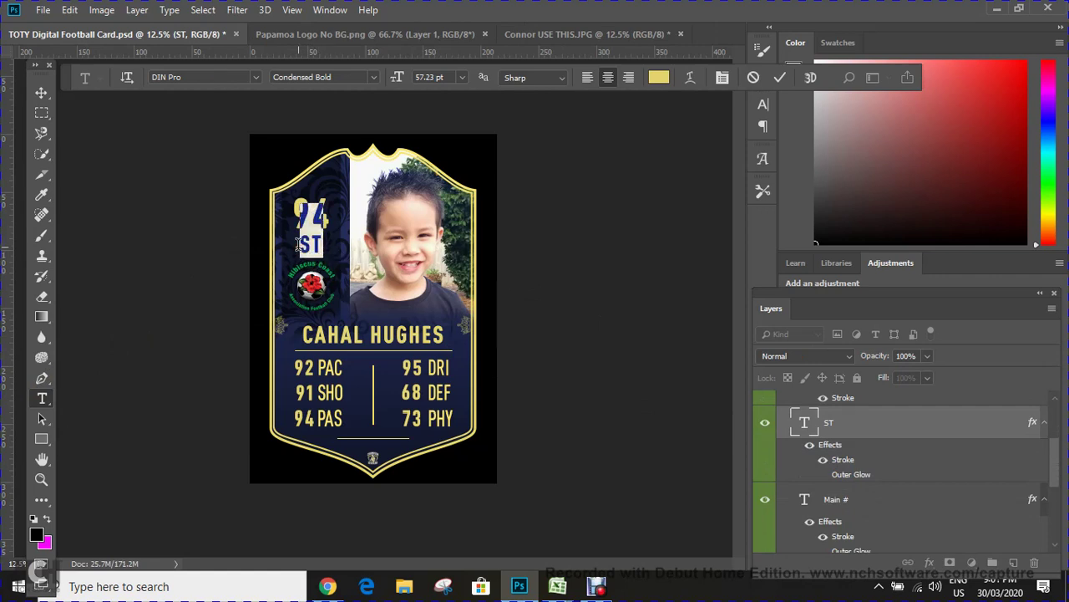
pyautogui.write('CAM')
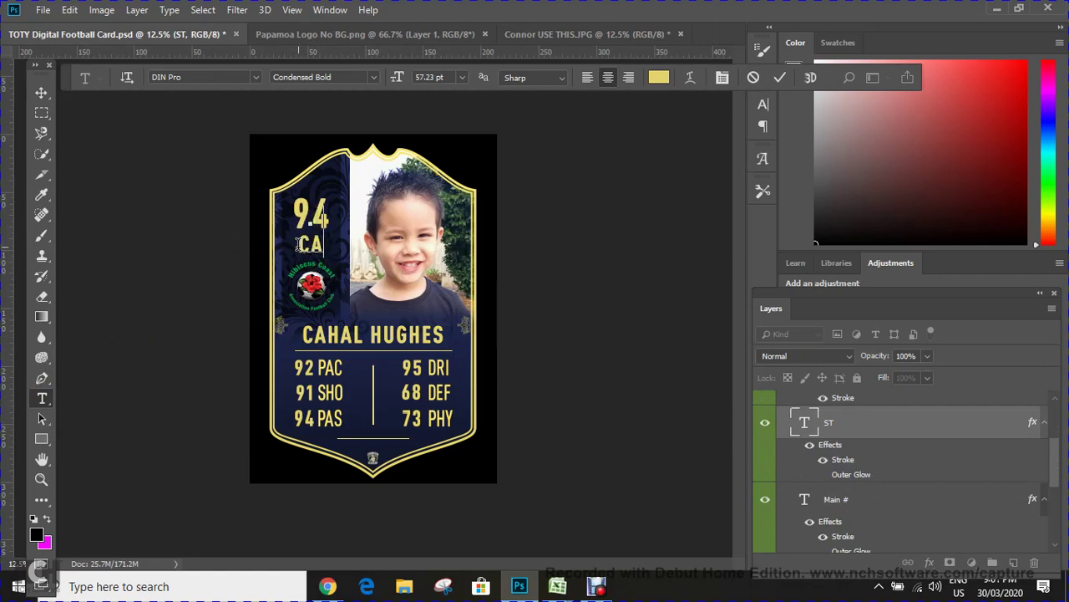
pyautogui.click(780, 77)
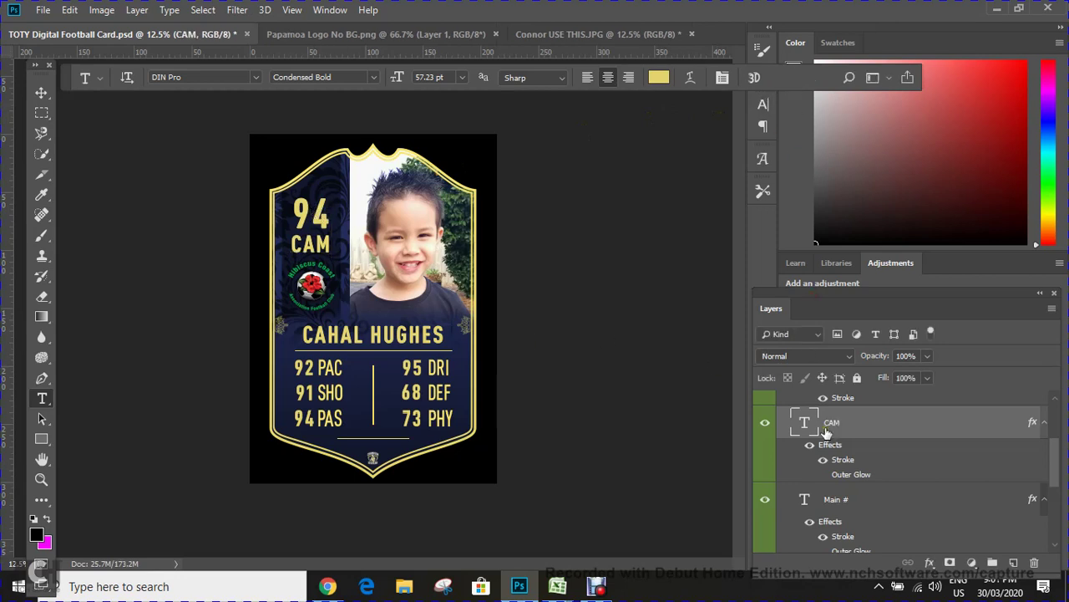
# - Change the overall rating from 94 to 99 on the Main # layer and commit
pyautogui.click(835, 499)
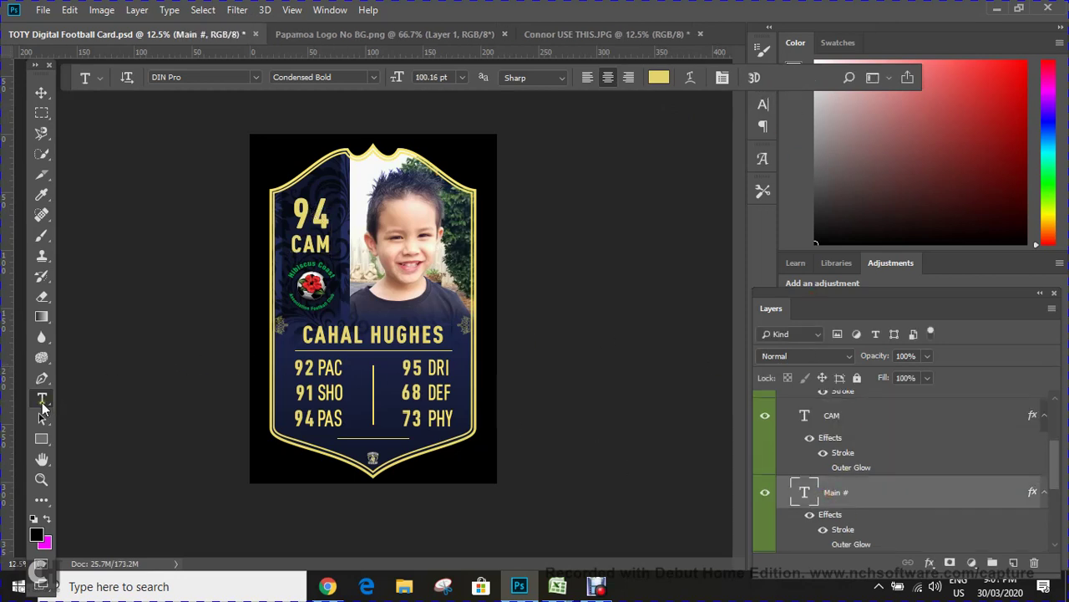
pyautogui.doubleClick(310, 219)
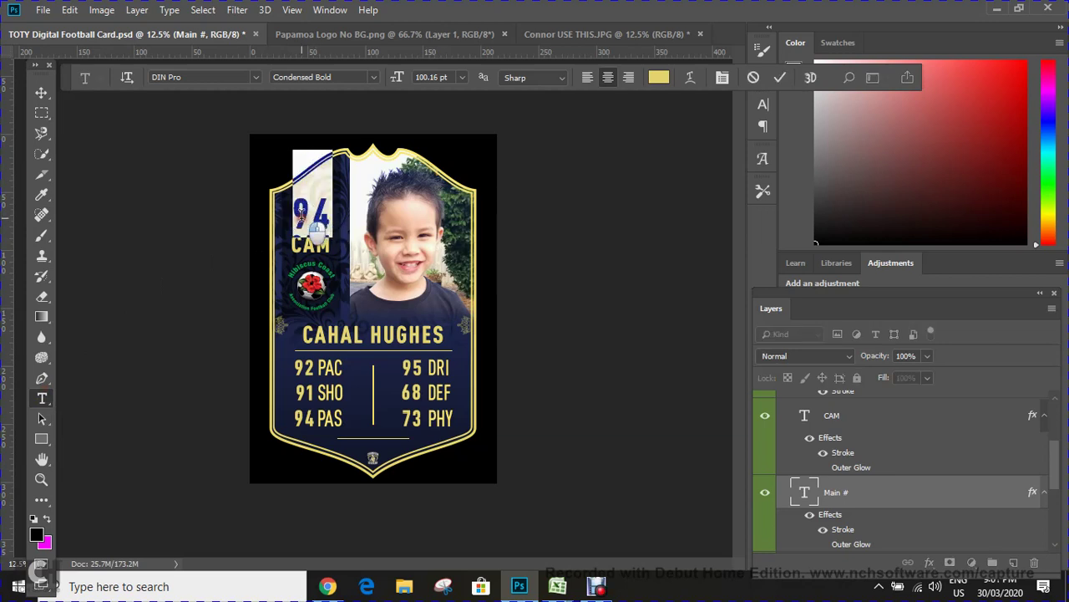
pyautogui.write('9')
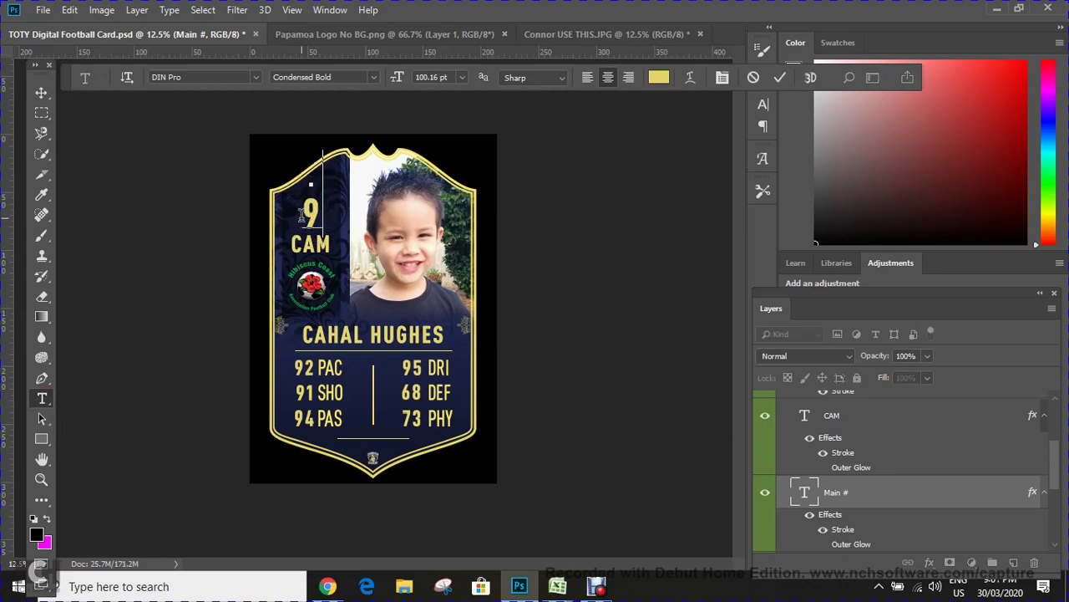
pyautogui.write('9')
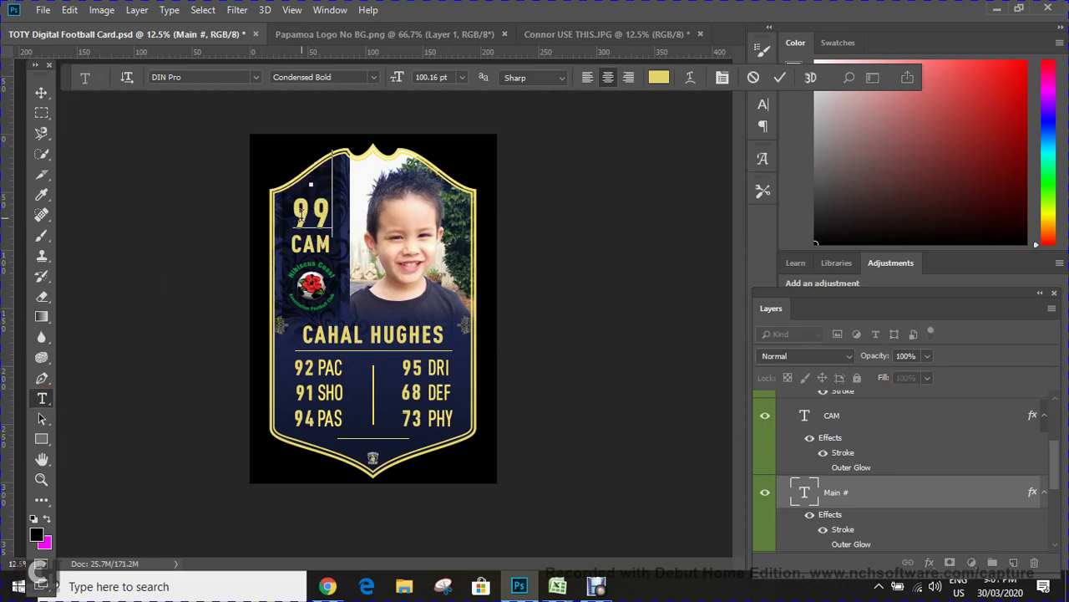
pyautogui.click(780, 78)
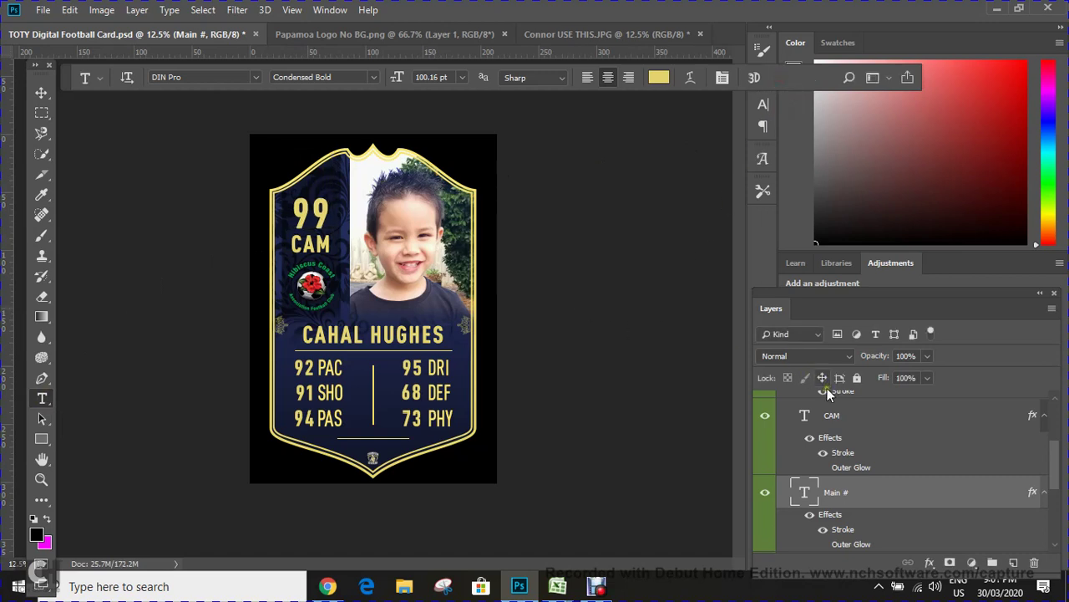
# - Select the Logo layer and check the Papamoa logo document before returning to the card
pyautogui.scroll(-3, 844, 442)
pyautogui.scroll(5, 840, 456)
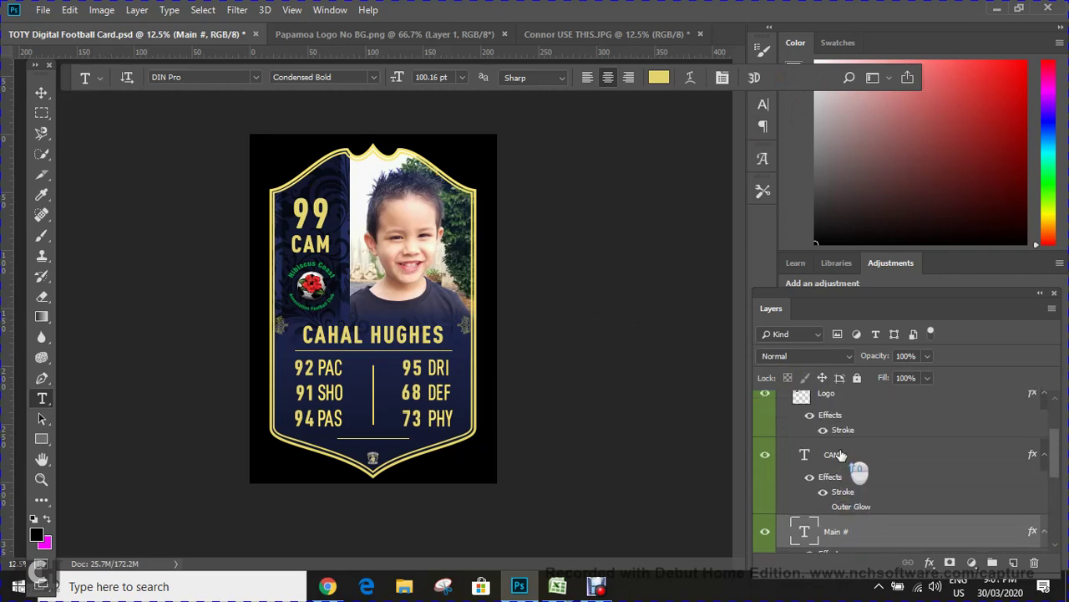
pyautogui.scroll(3, 840, 456)
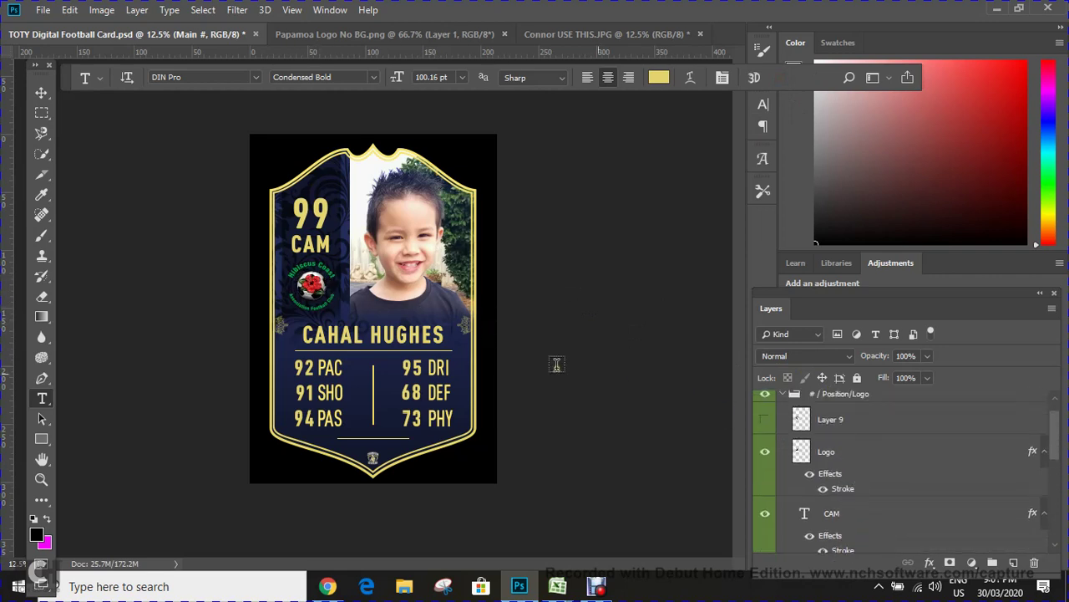
pyautogui.click(832, 452)
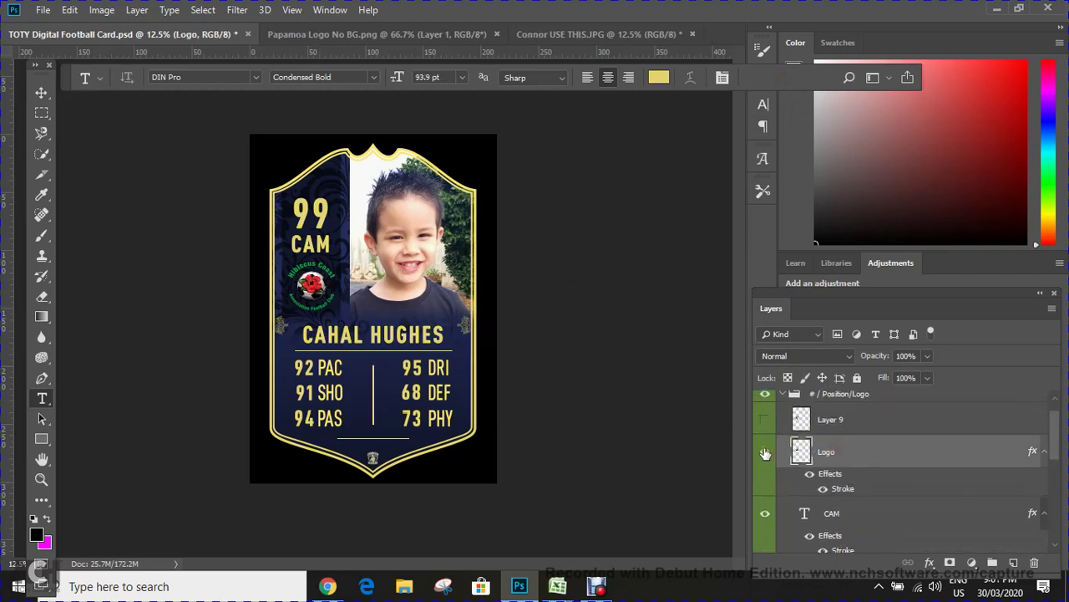
pyautogui.click(401, 37)
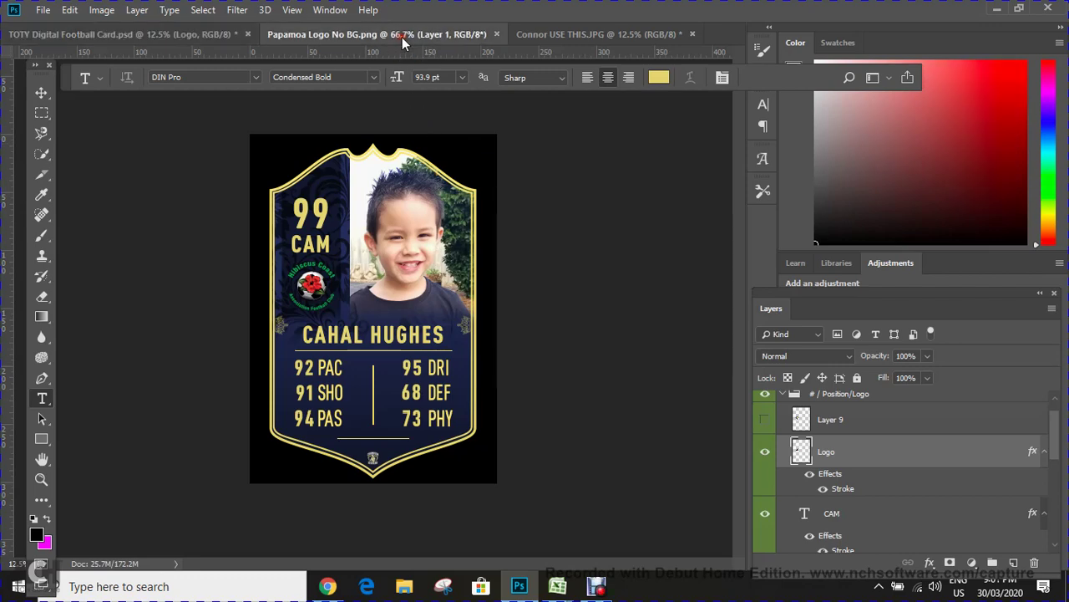
pyautogui.click(87, 33)
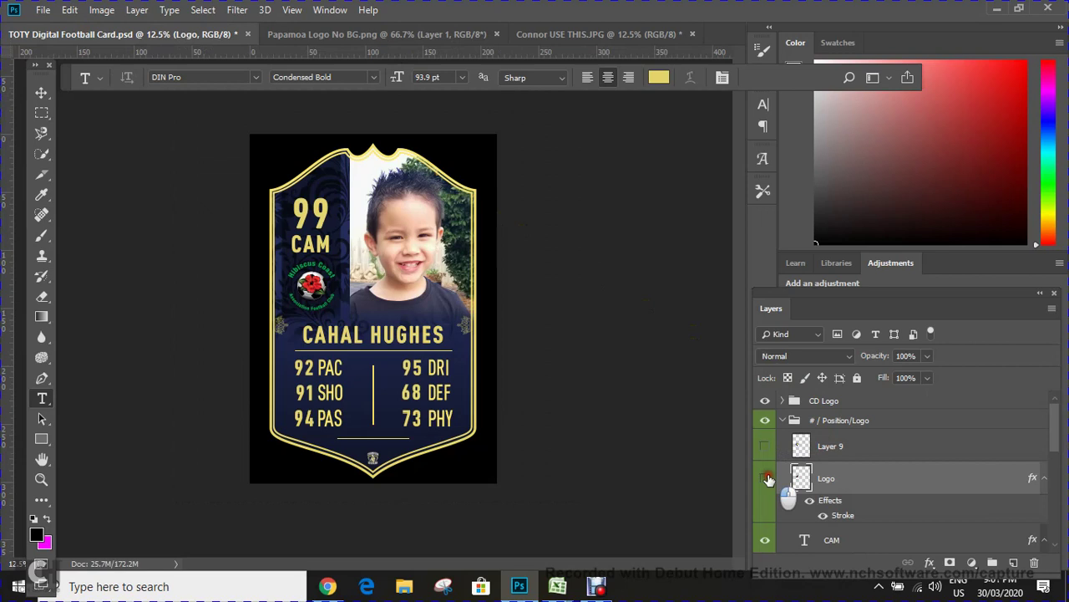
# - Hide the Hibiscus Coast badge and show the Papamoa FC logo (Layer 9), after comparing both
pyautogui.click(764, 478)
pyautogui.click(766, 446)
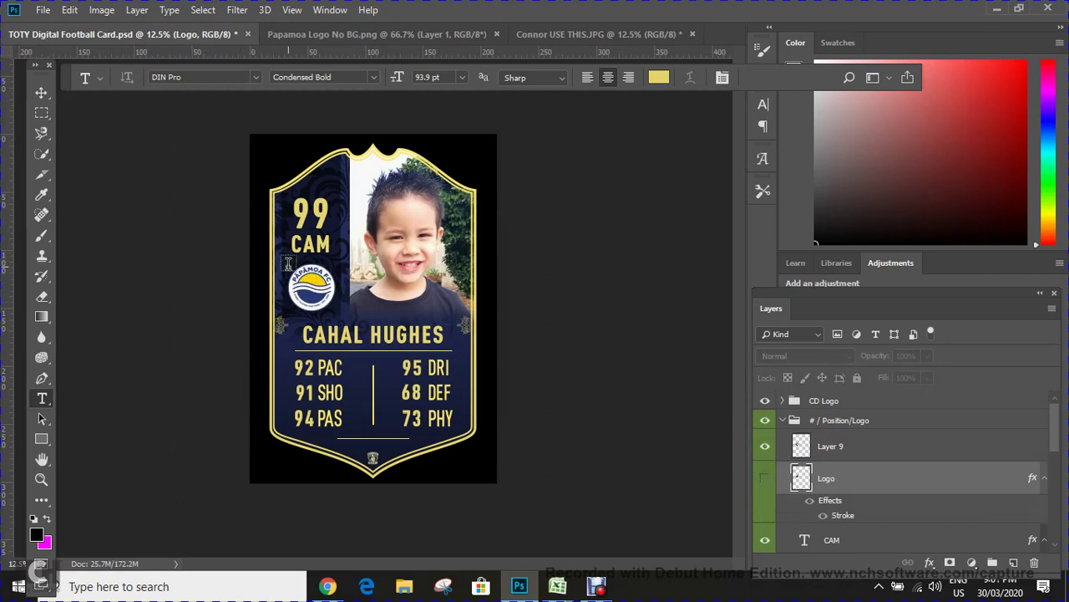
pyautogui.click(765, 477)
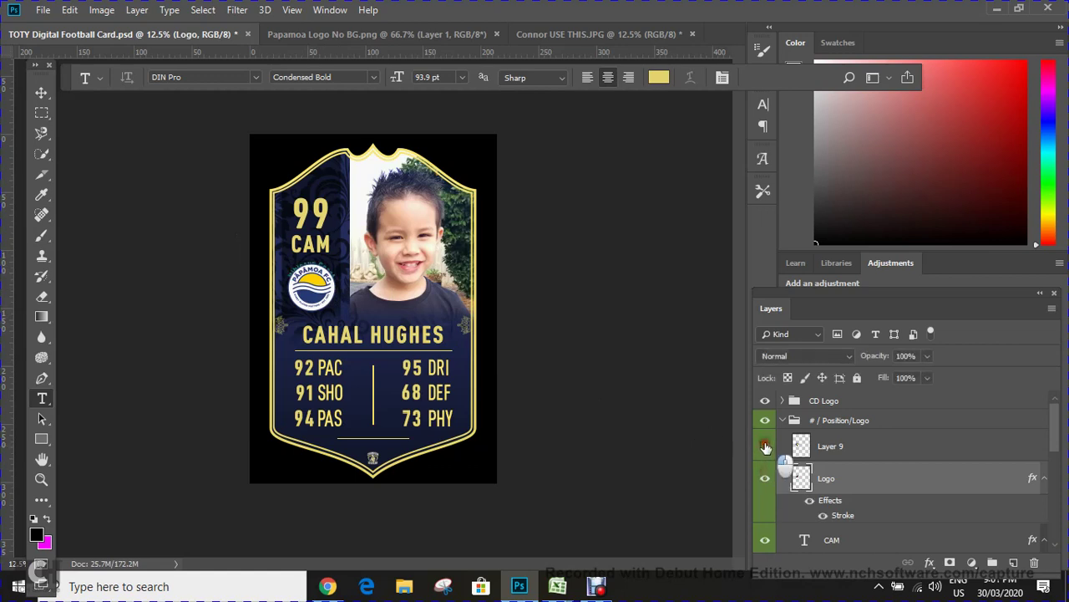
pyautogui.click(765, 447)
pyautogui.click(766, 447)
pyautogui.click(763, 477)
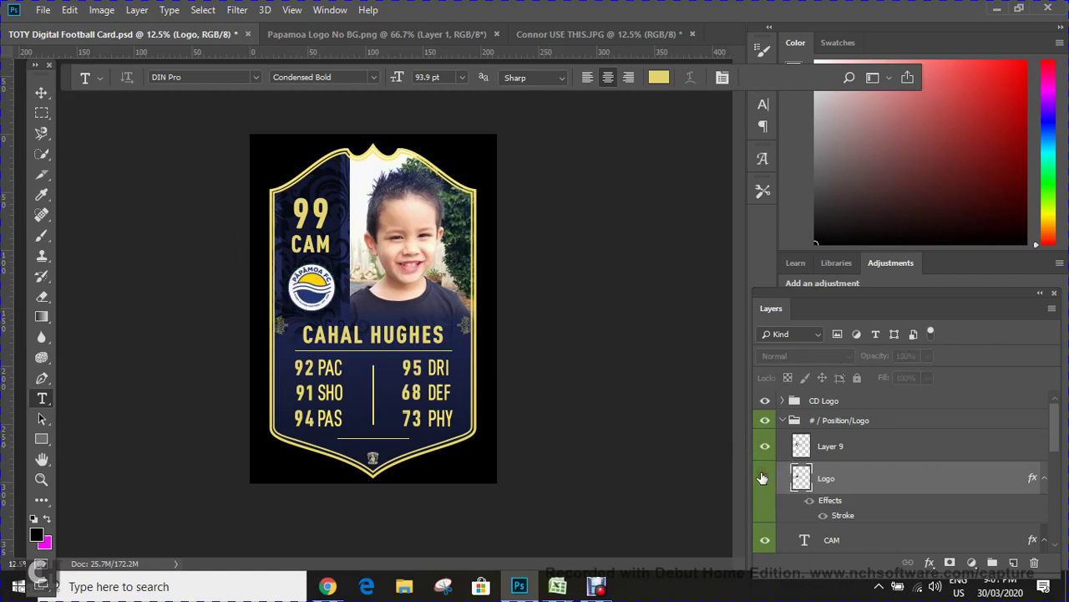
pyautogui.click(794, 420)
pyautogui.click(782, 420)
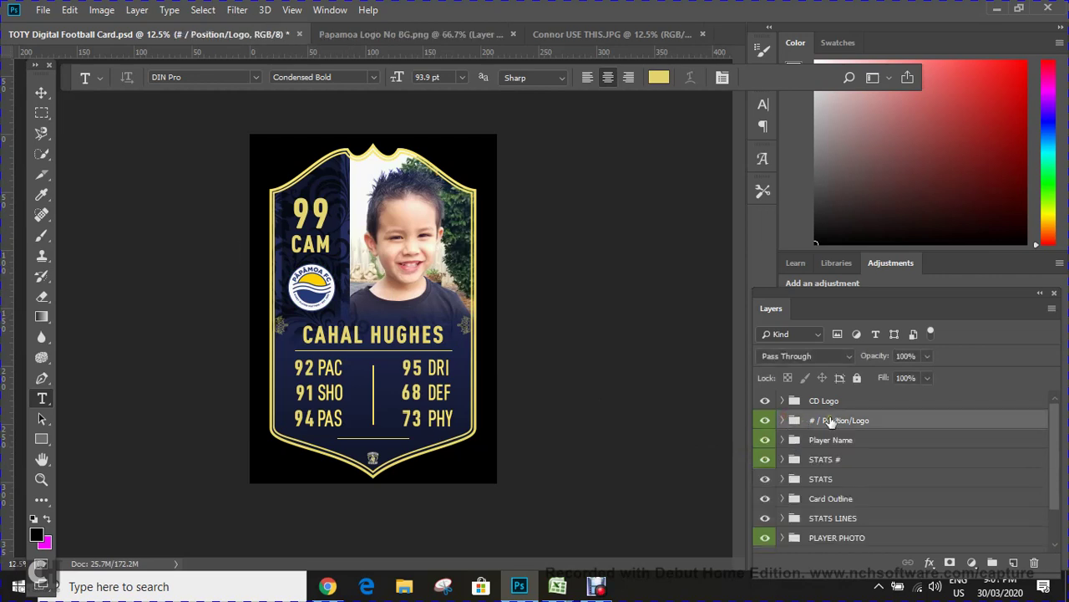
pyautogui.click(782, 439)
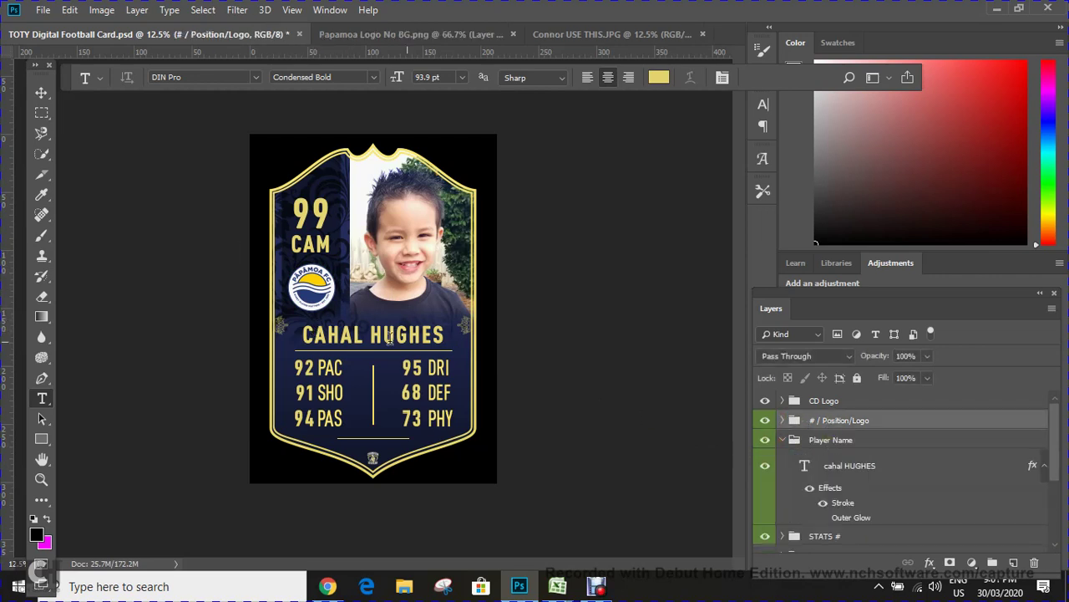
pyautogui.click(402, 344)
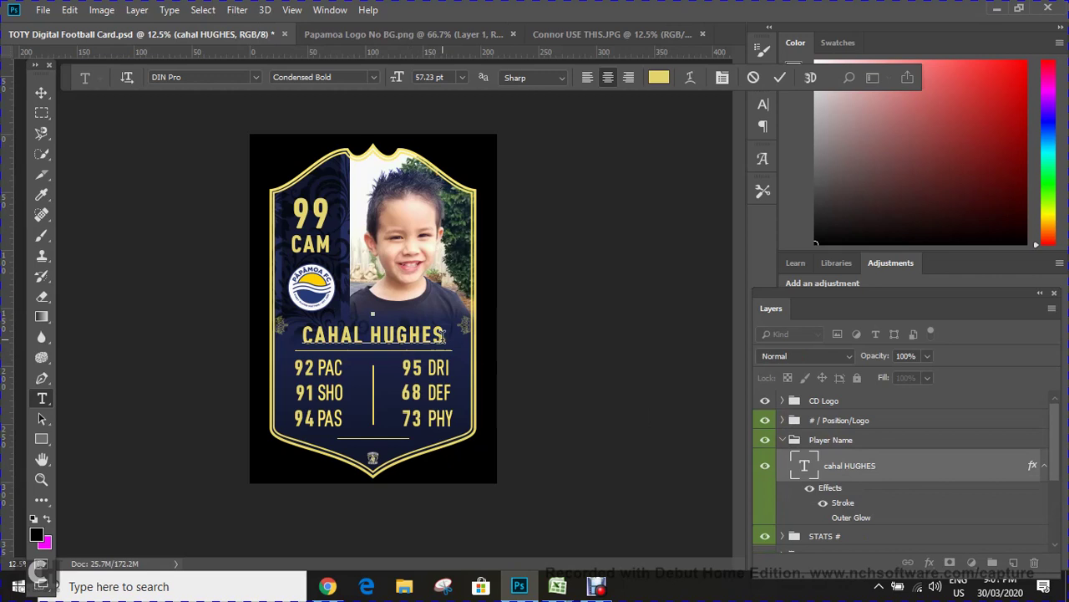
pyautogui.moveTo(456, 349); pyautogui.dragTo(301, 332)
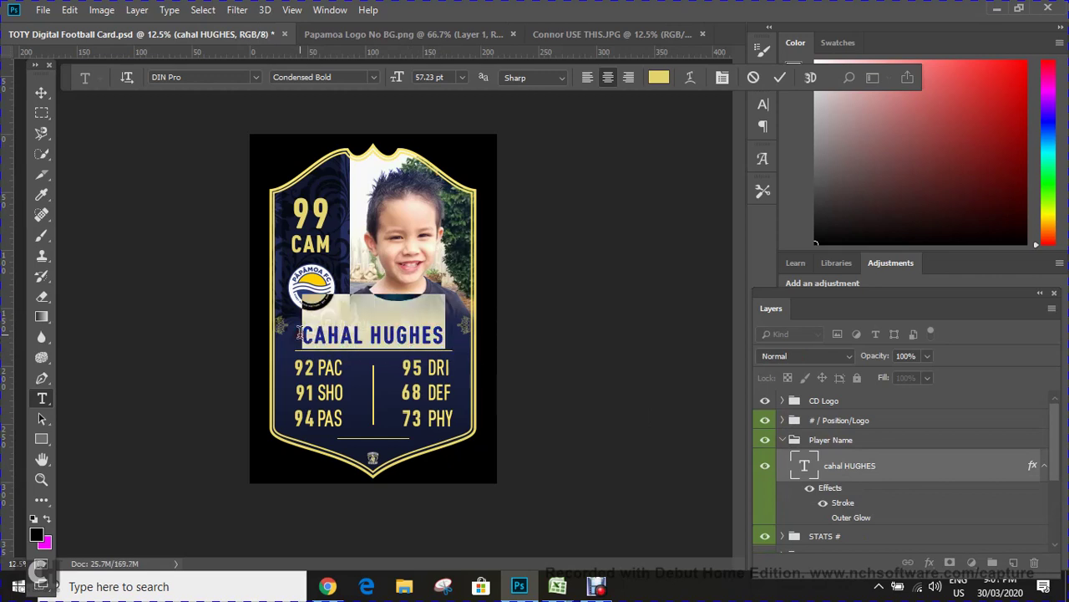
pyautogui.write('CONNOR L')
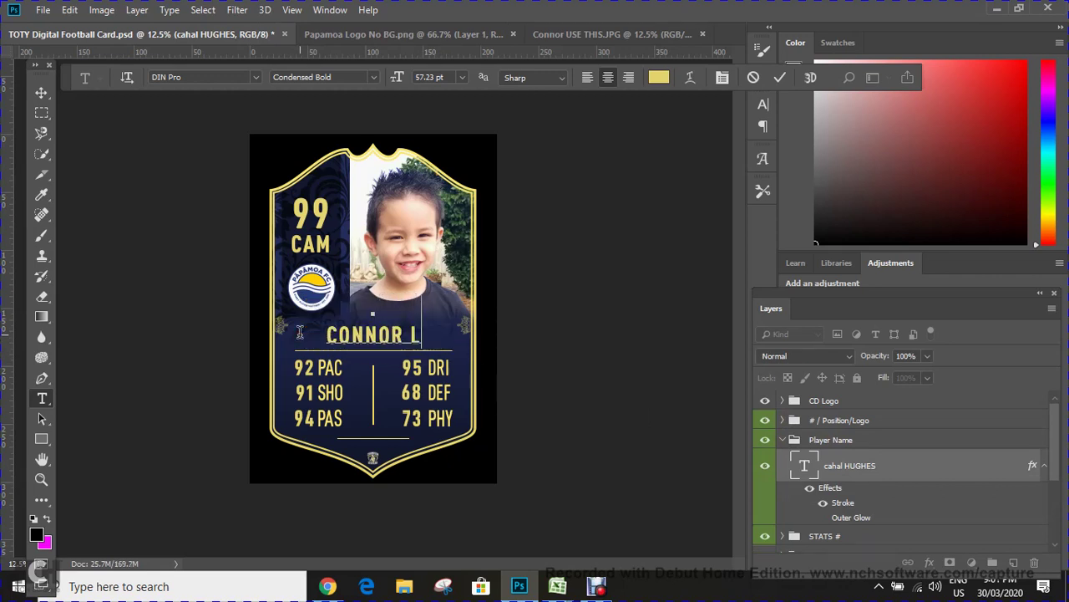
pyautogui.write('EAMAN')
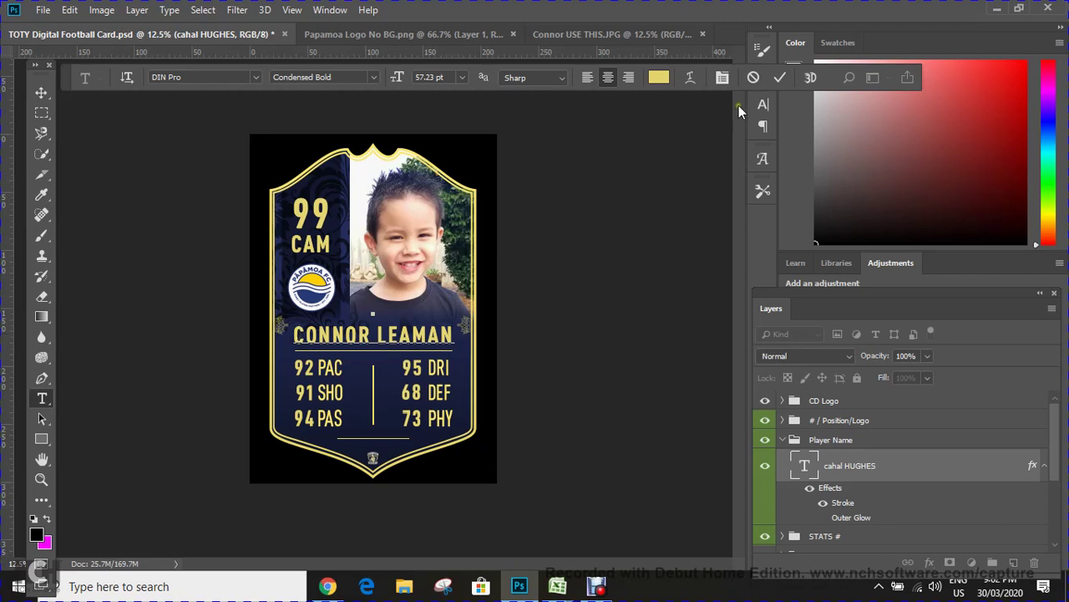
pyautogui.click(778, 80)
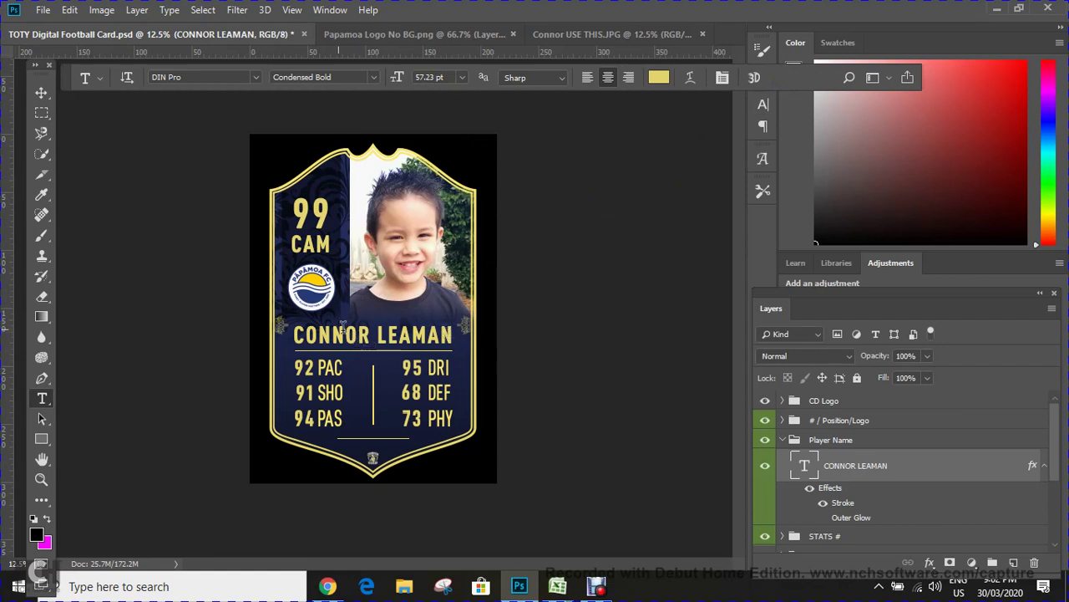
pyautogui.moveTo(451, 334); pyautogui.dragTo(298, 335)
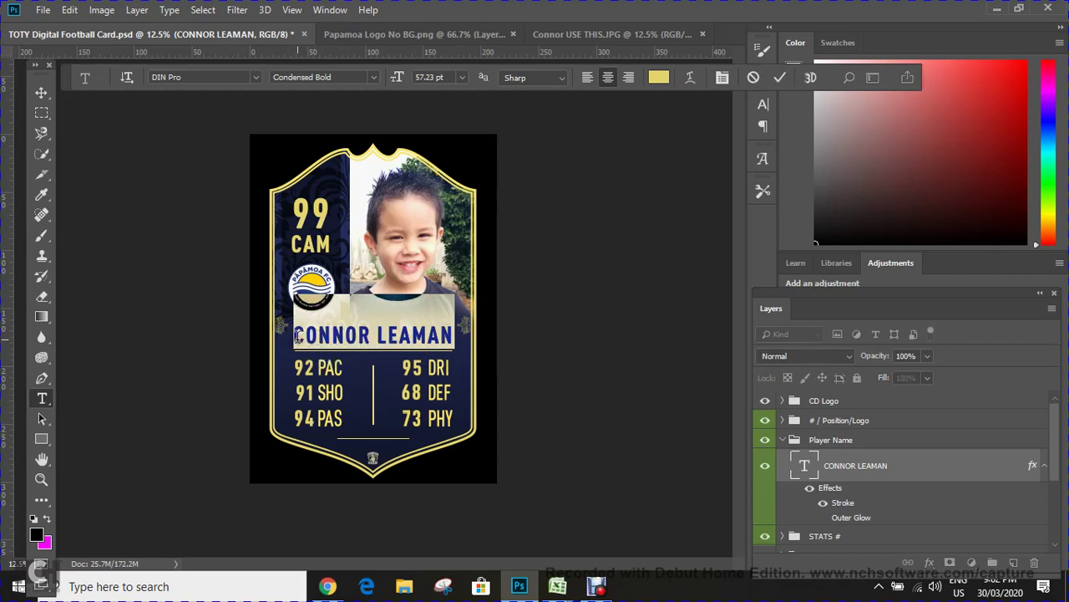
pyautogui.write('LONGEST')
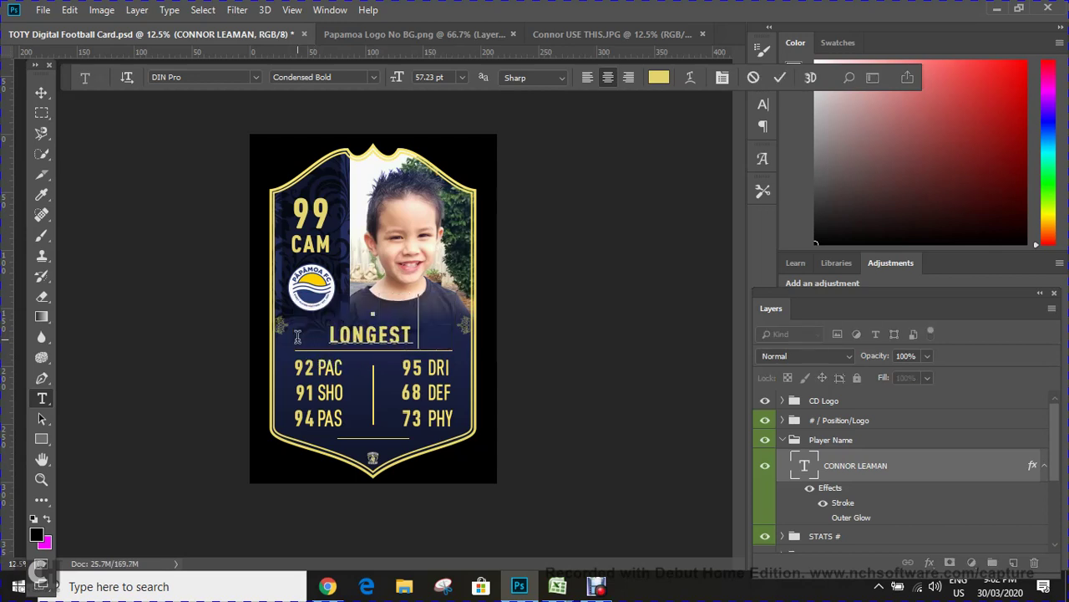
pyautogui.write(' NAME I CAN')
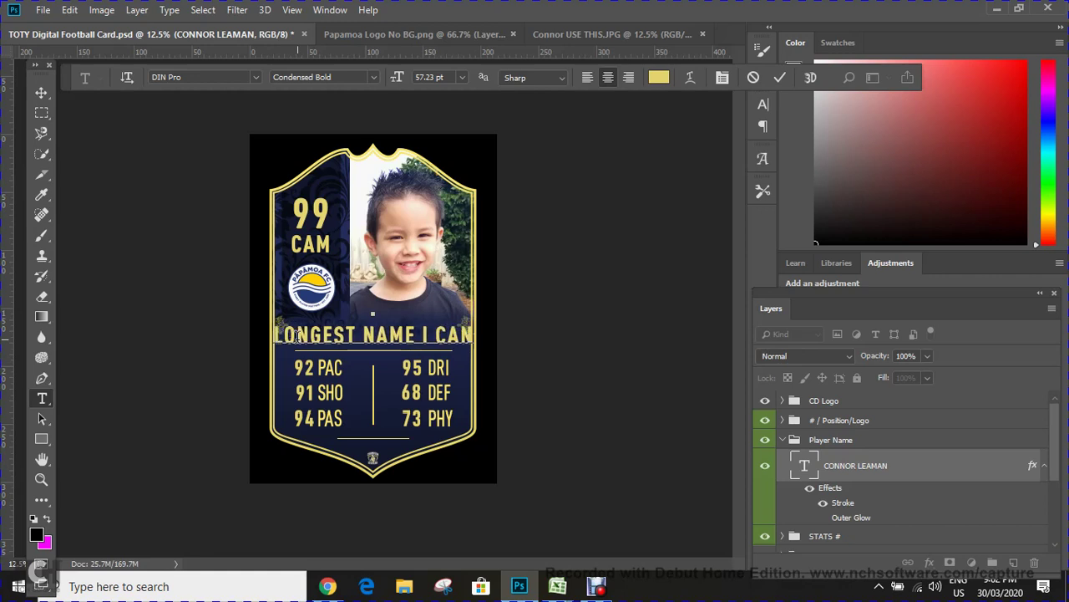
pyautogui.click(779, 79)
pyautogui.click(461, 77)
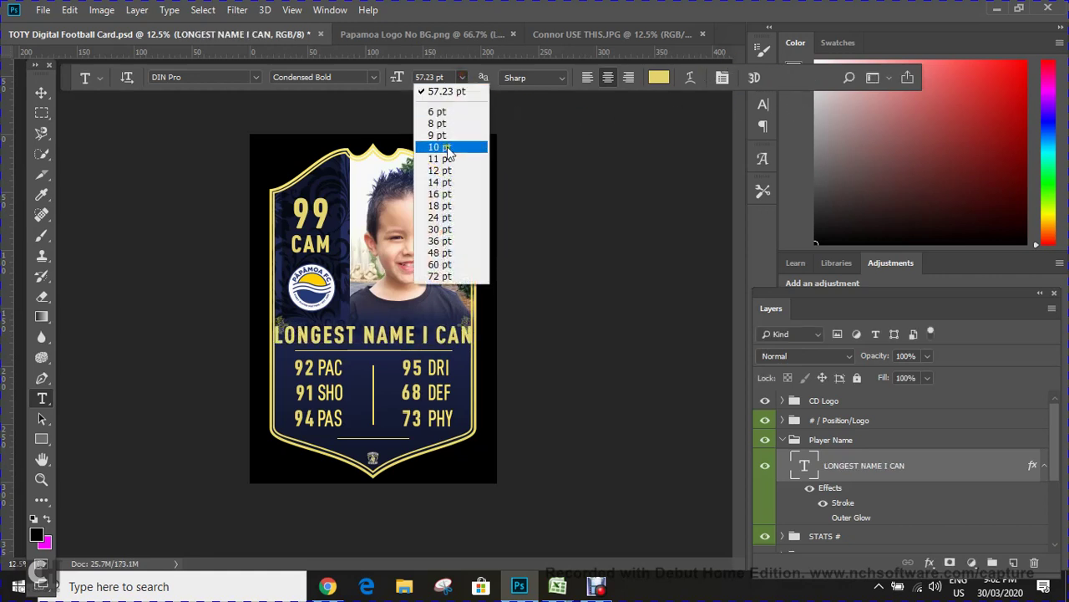
pyautogui.click(444, 253)
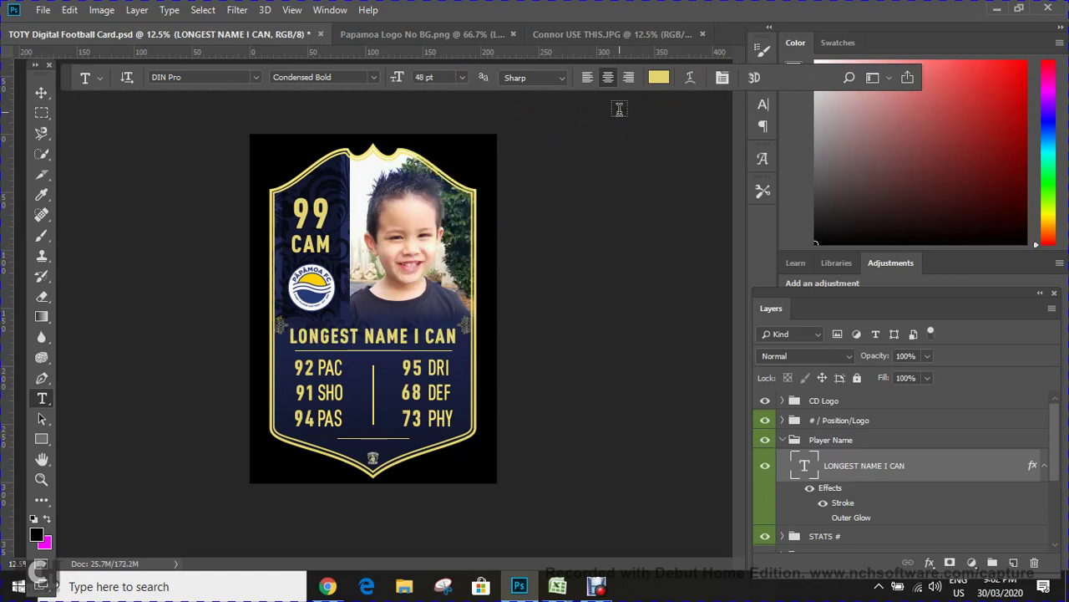
pyautogui.hotkey('ctrl', 'z')
pyautogui.hotkey('ctrl', 'z')
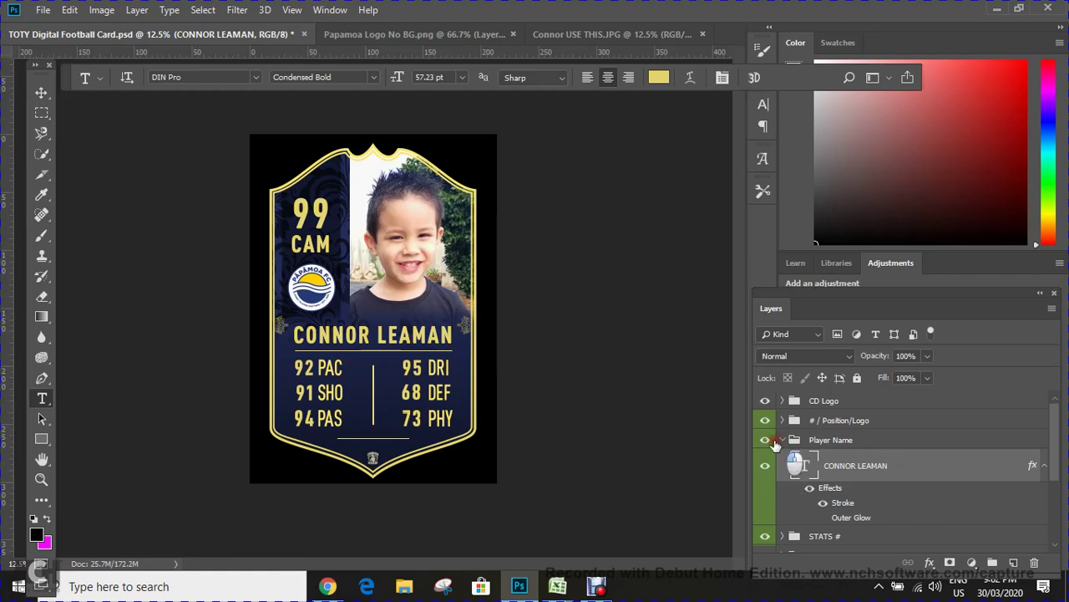
# - Open the STATS # group and change the PAC rating from 92 to 95
pyautogui.click(784, 439)
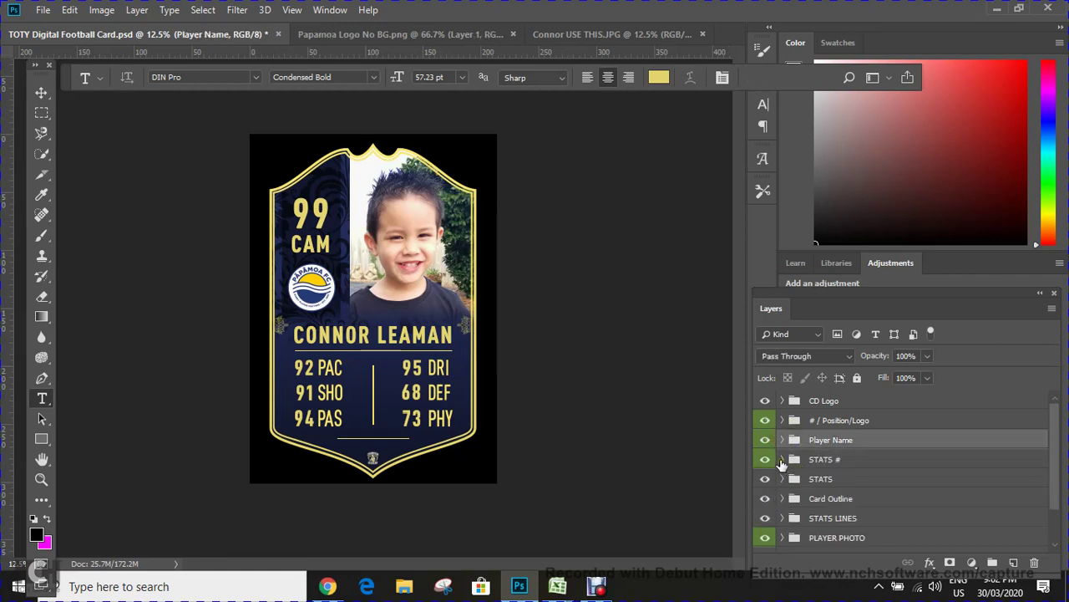
pyautogui.click(782, 460)
pyautogui.scroll(-1, 840, 455)
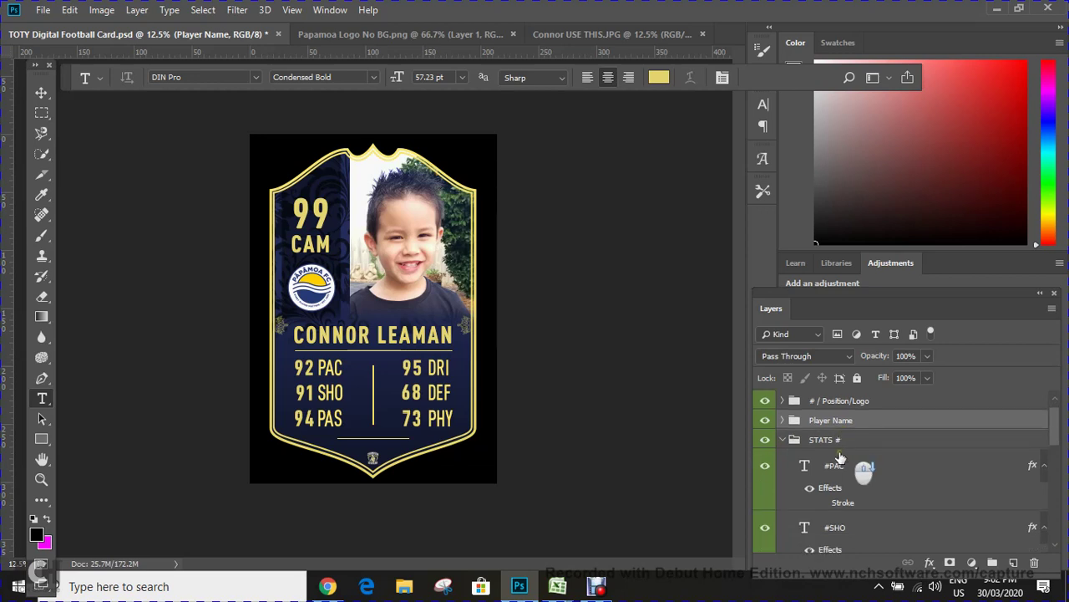
pyautogui.click(792, 443)
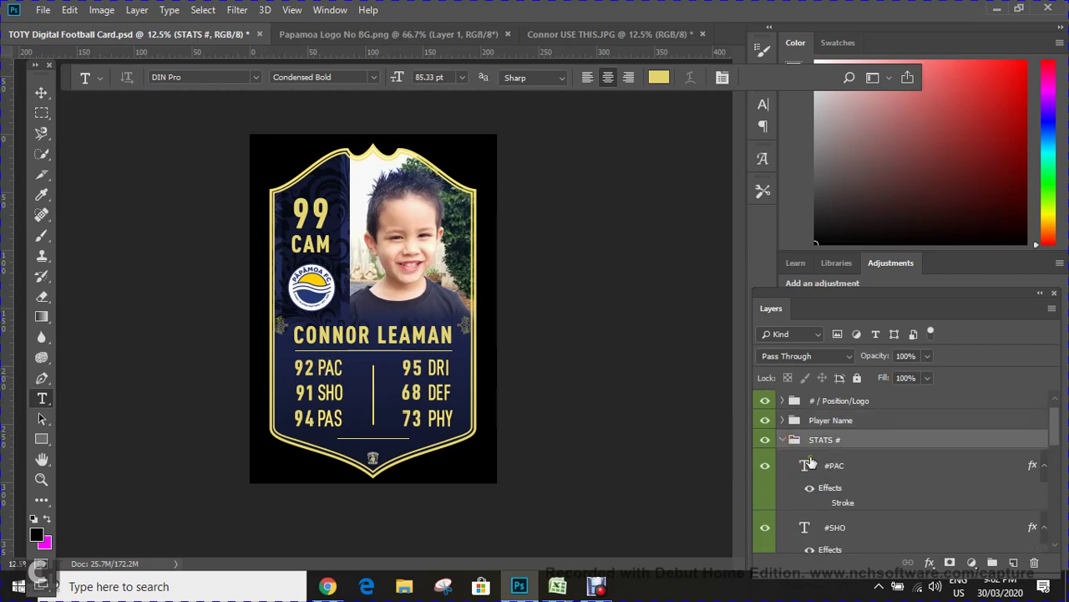
pyautogui.click(840, 476)
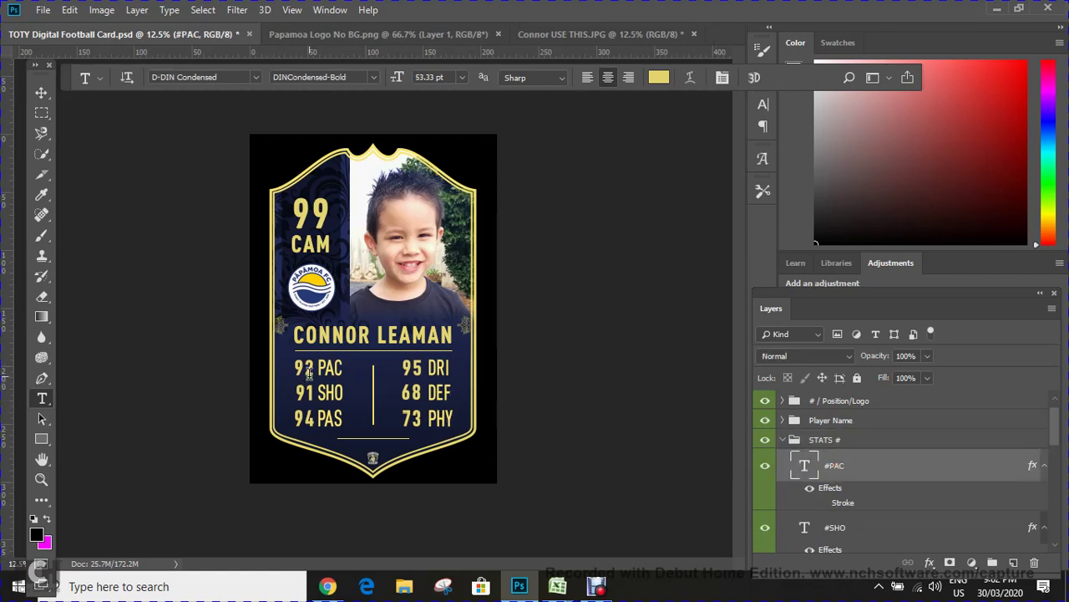
pyautogui.moveTo(307, 367); pyautogui.dragTo(278, 366)
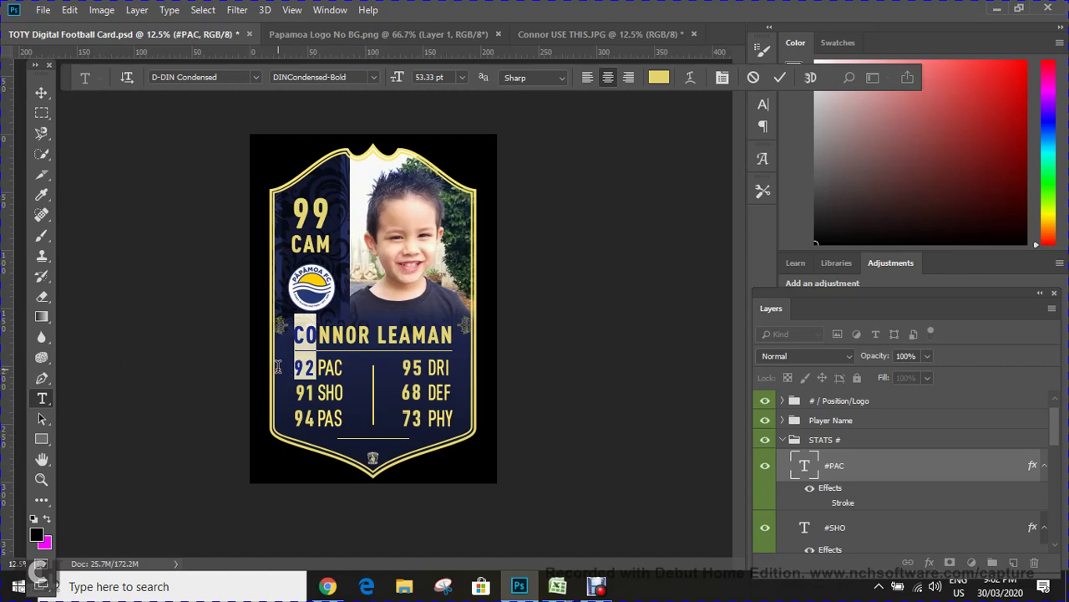
pyautogui.write('95')
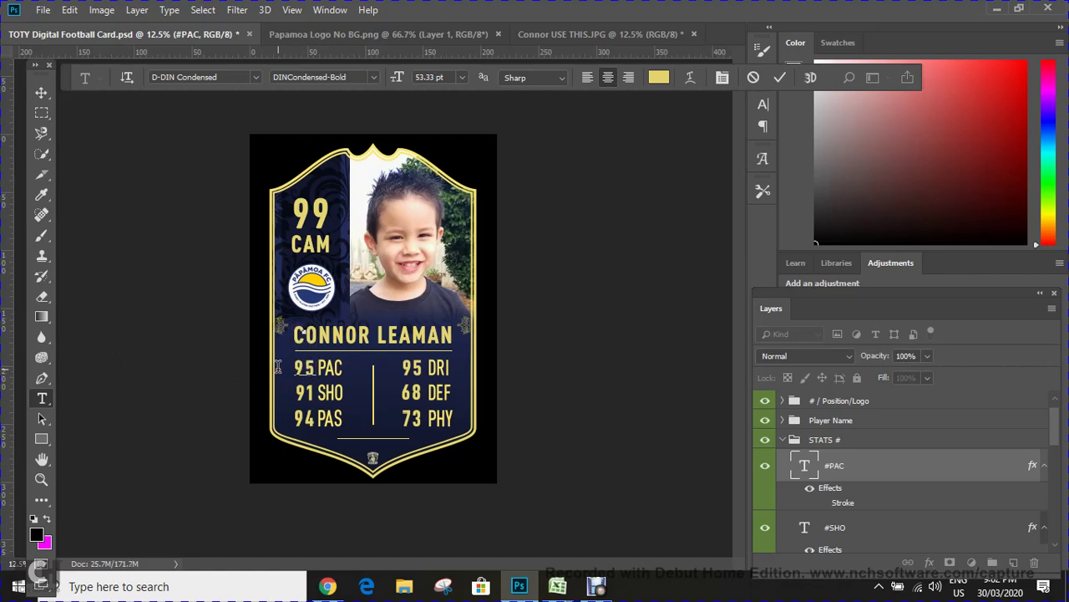
pyautogui.click(778, 77)
# - Change the SHO rating from 91 to 89 and the PAS rating from 94 to 92
pyautogui.scroll(-1, 827, 493)
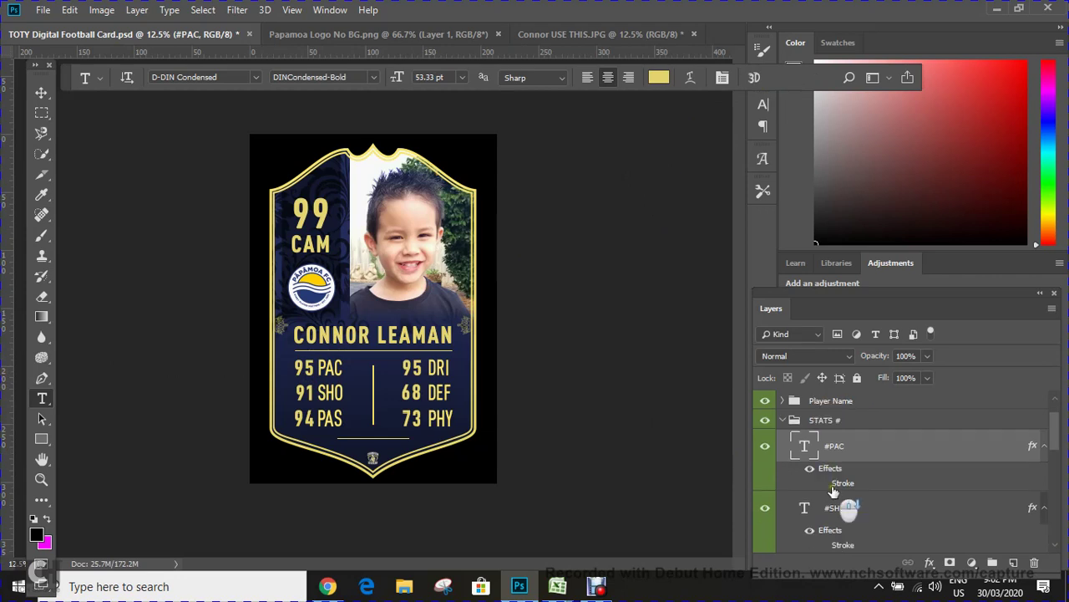
pyautogui.click(314, 391)
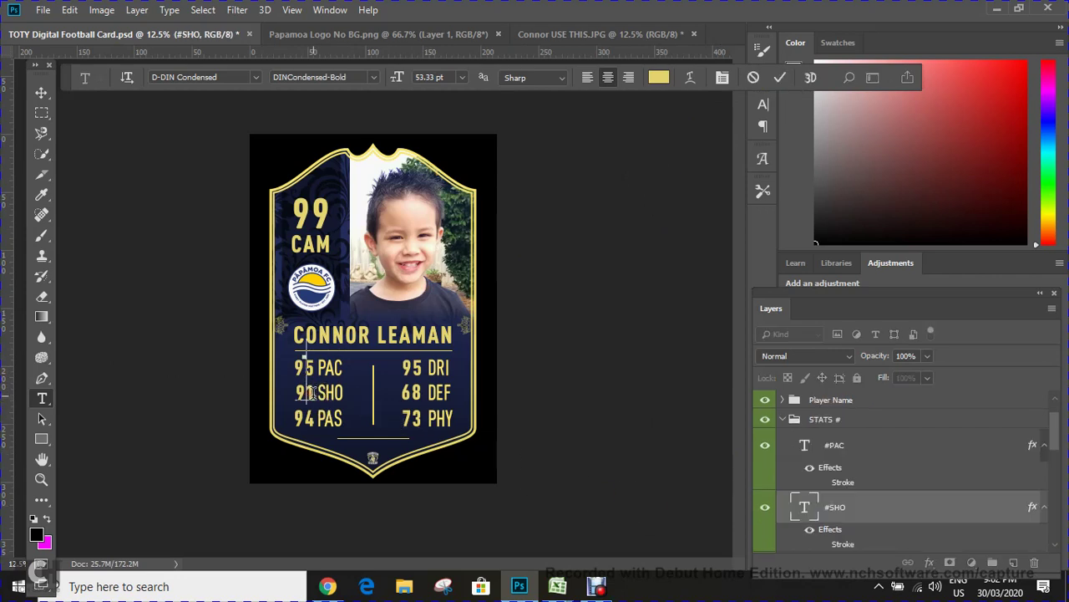
pyautogui.moveTo(306, 363); pyautogui.dragTo(289, 392)
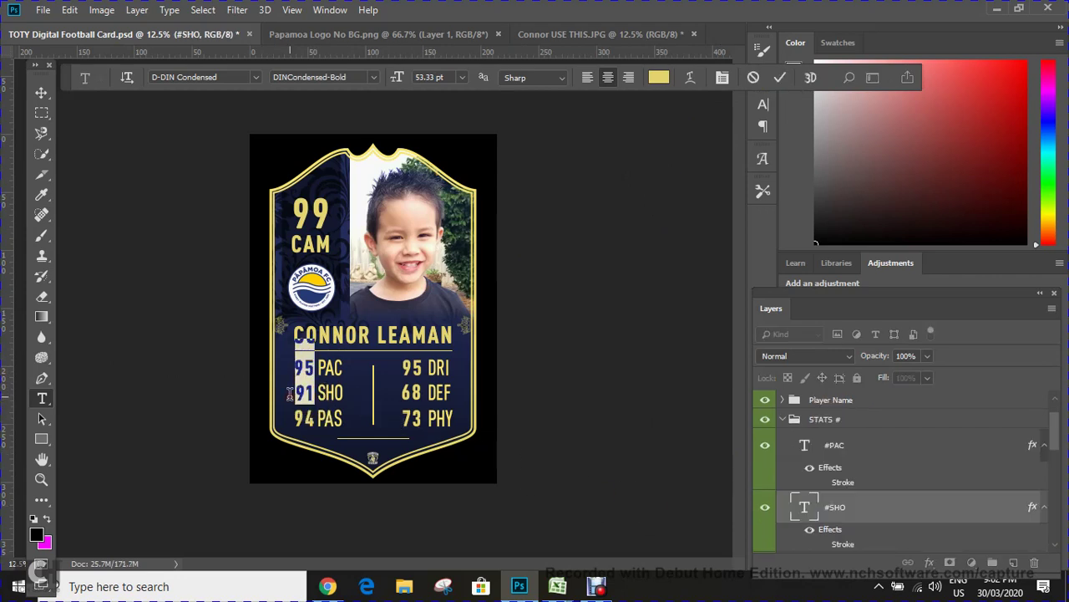
pyautogui.write('89')
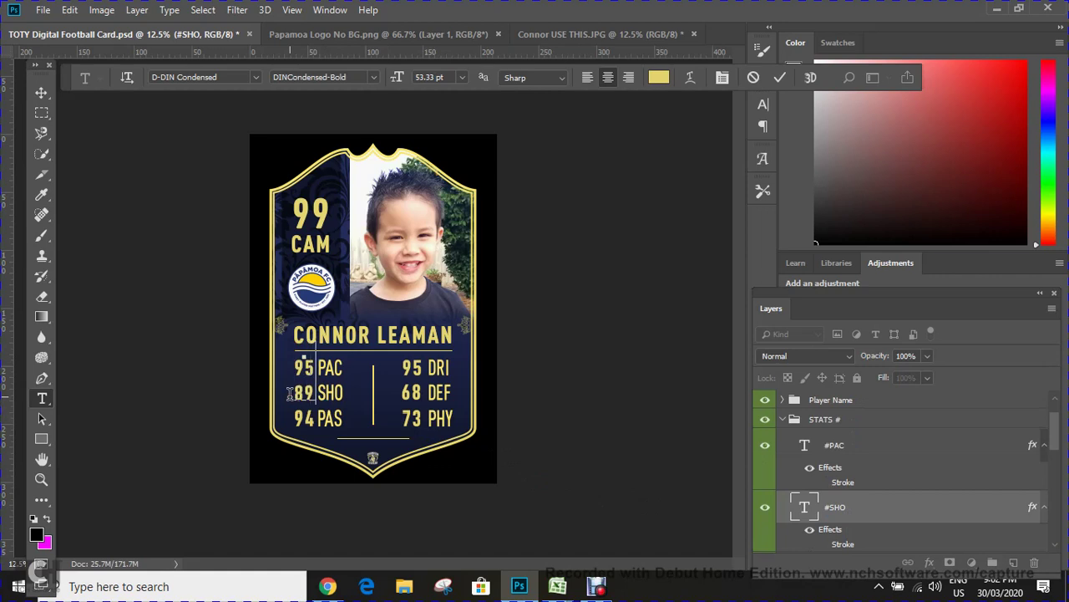
pyautogui.click(778, 78)
pyautogui.click(316, 418)
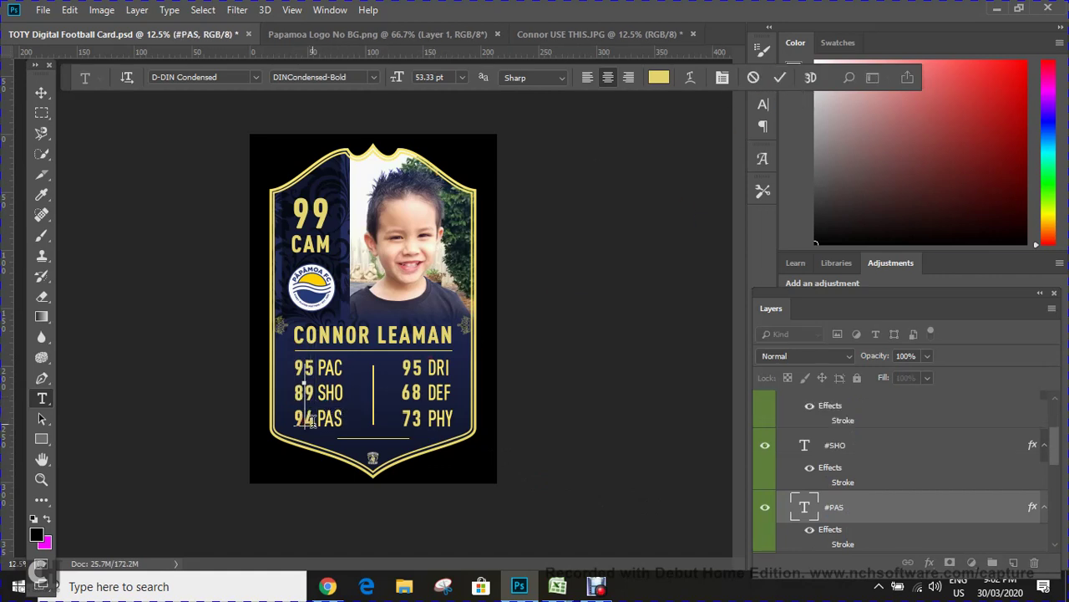
pyautogui.moveTo(317, 418); pyautogui.dragTo(290, 425)
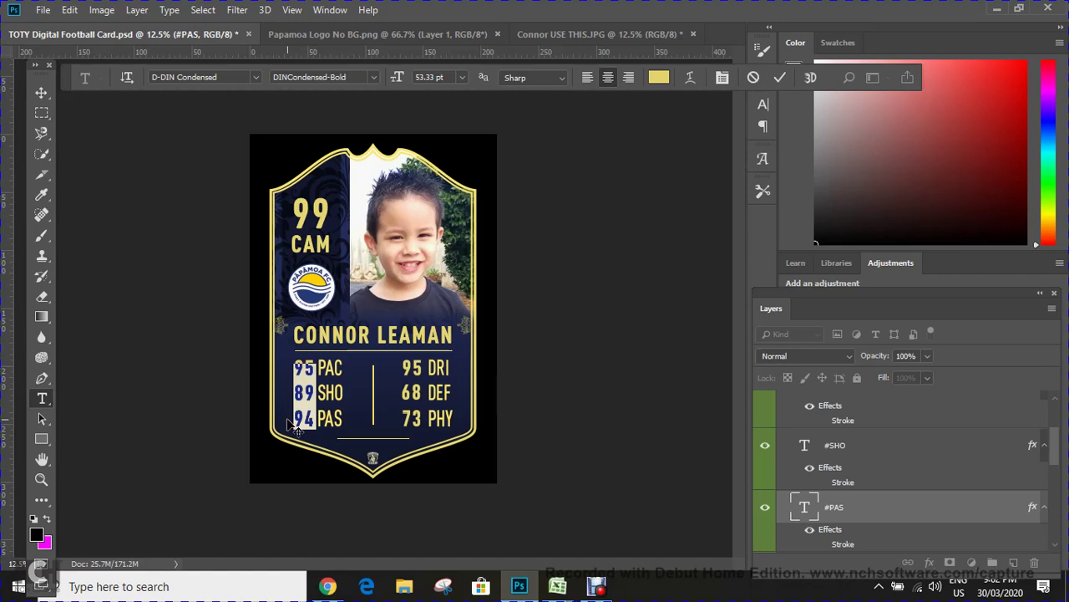
pyautogui.write('92')
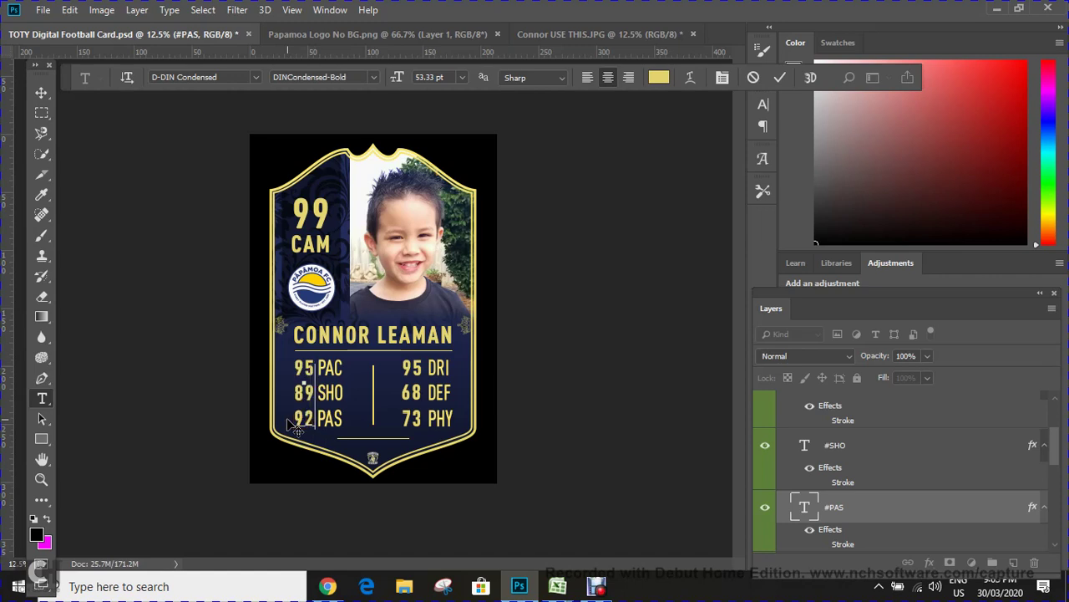
pyautogui.click(780, 77)
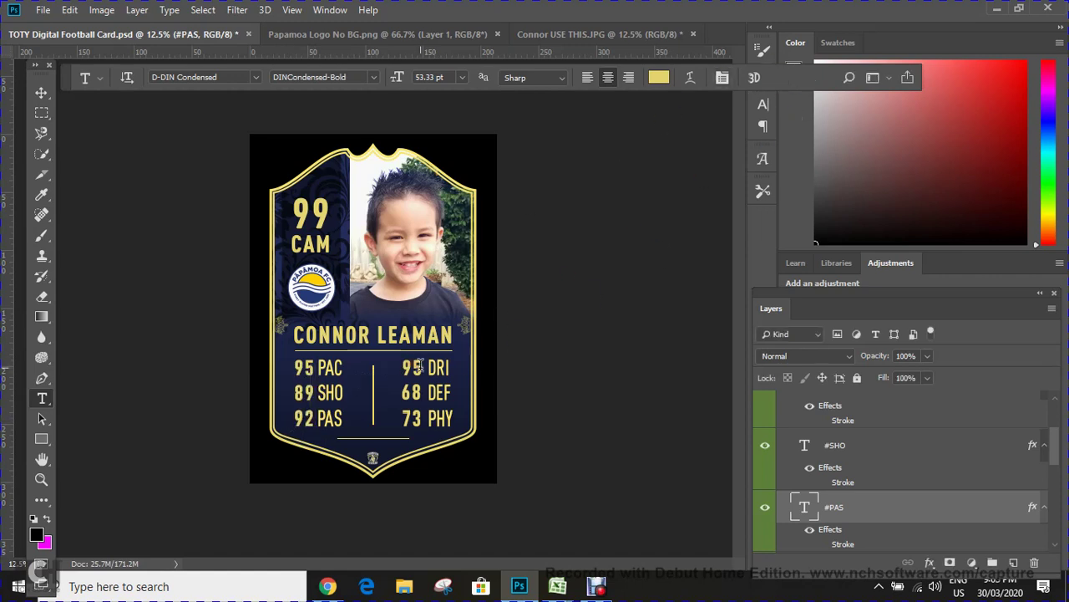
# - Set the right-column stats to DRI 98, DEF 89 and PHY 70, and commit
pyautogui.click(415, 368)
pyautogui.doubleClick(416, 368)
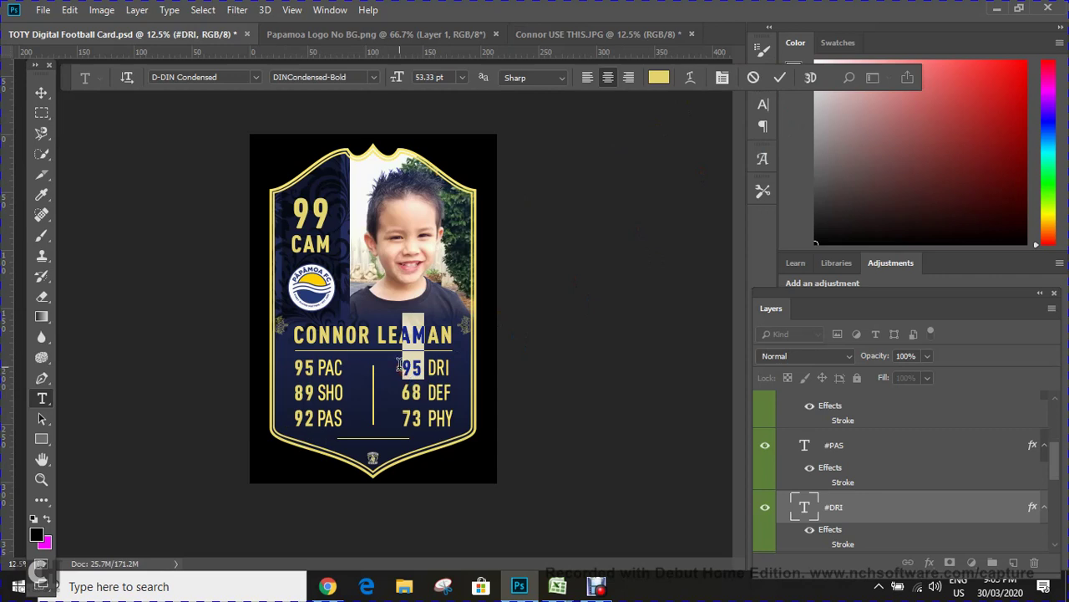
pyautogui.write('98')
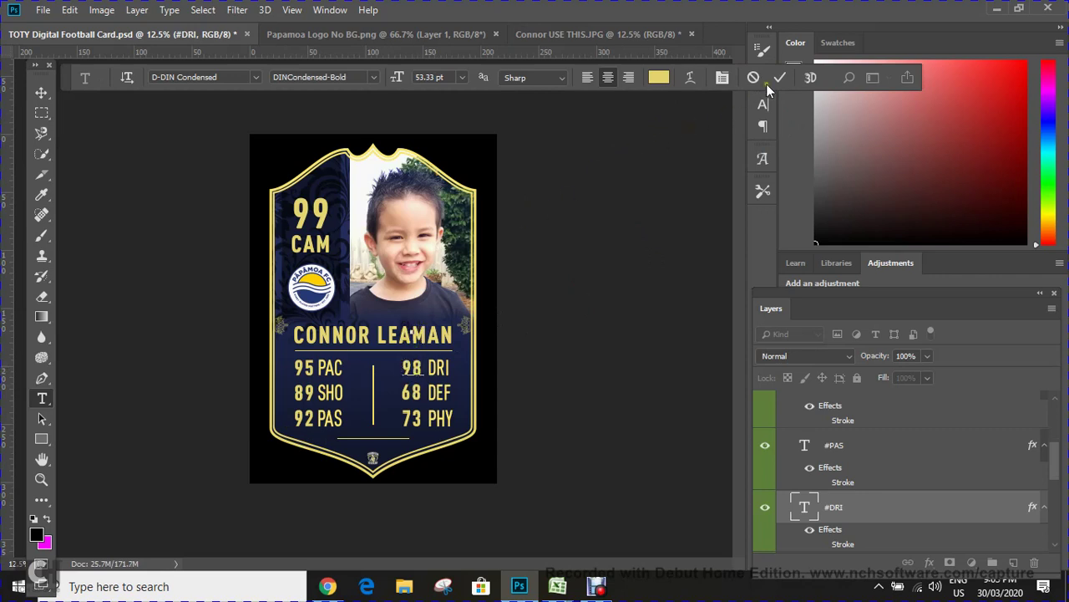
pyautogui.click(535, 331)
pyautogui.doubleClick(414, 389)
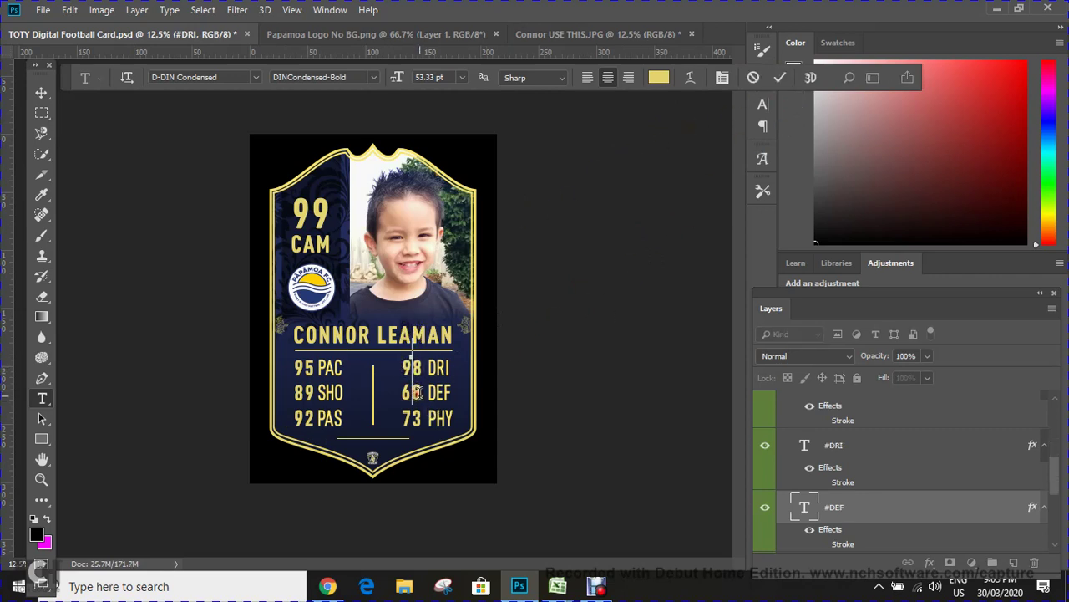
pyautogui.click(397, 395)
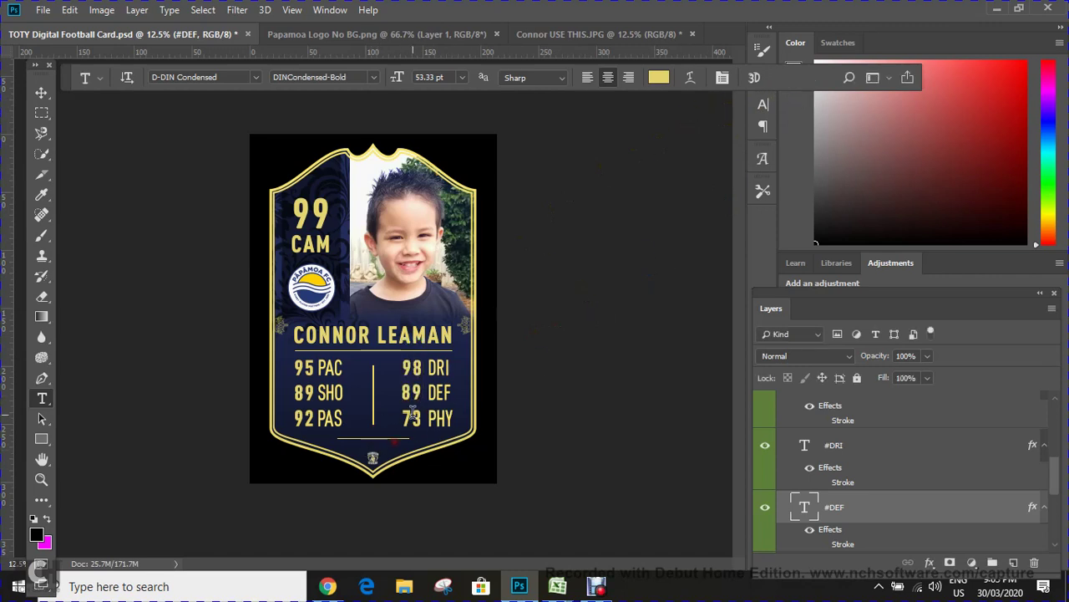
pyautogui.doubleClick(410, 418)
pyautogui.moveTo(405, 418); pyautogui.dragTo(392, 420)
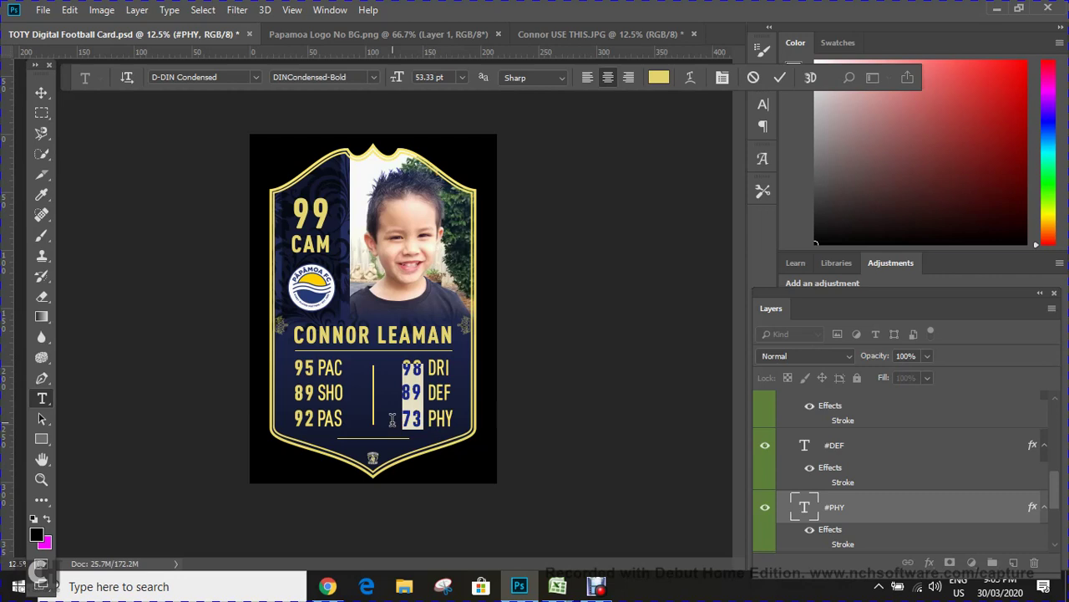
pyautogui.click(391, 420)
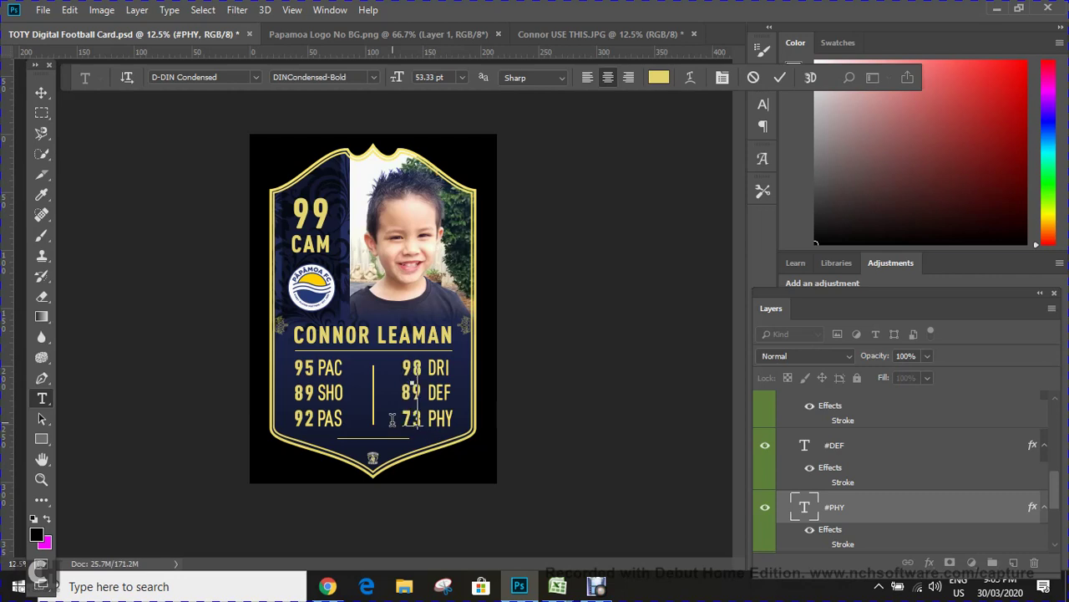
pyautogui.click(779, 77)
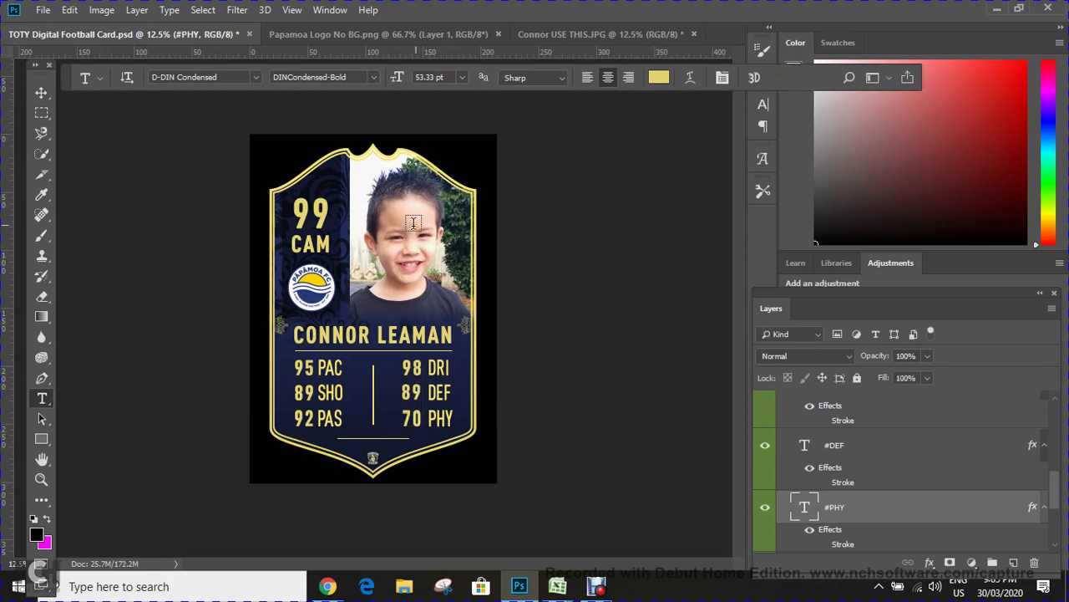
# - Collapse the STATS # group and expand the PLAYER PHOTO group
pyautogui.scroll(5, 865, 493)
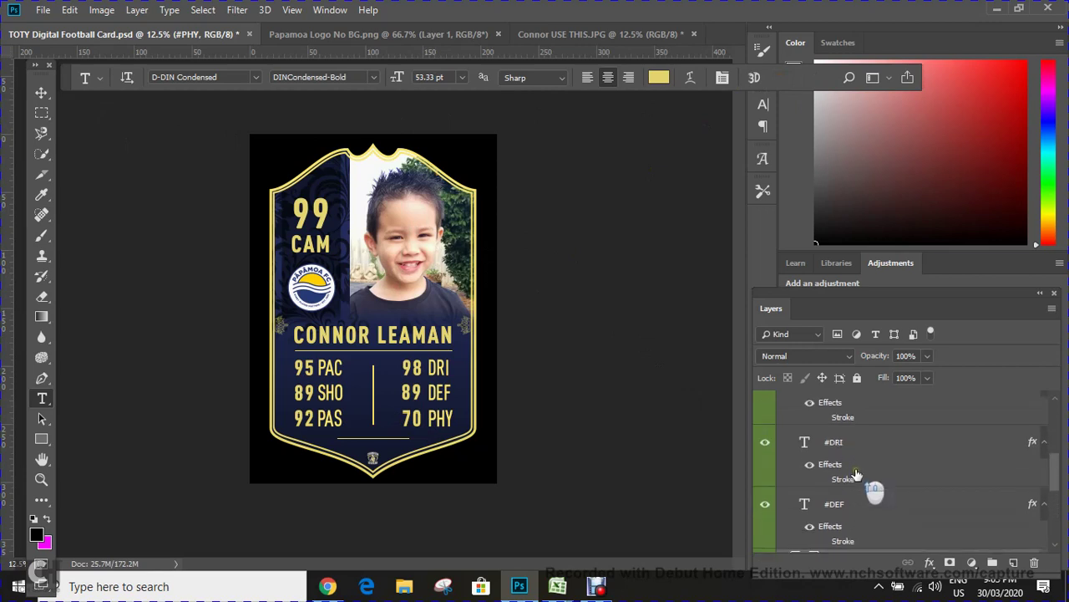
pyautogui.scroll(3, 845, 458)
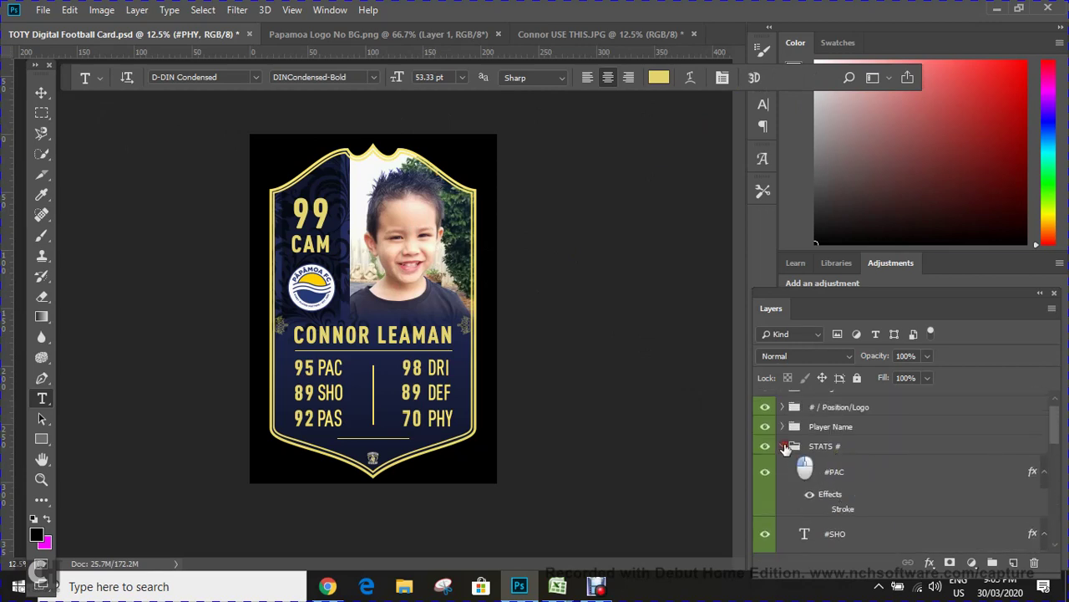
pyautogui.click(783, 444)
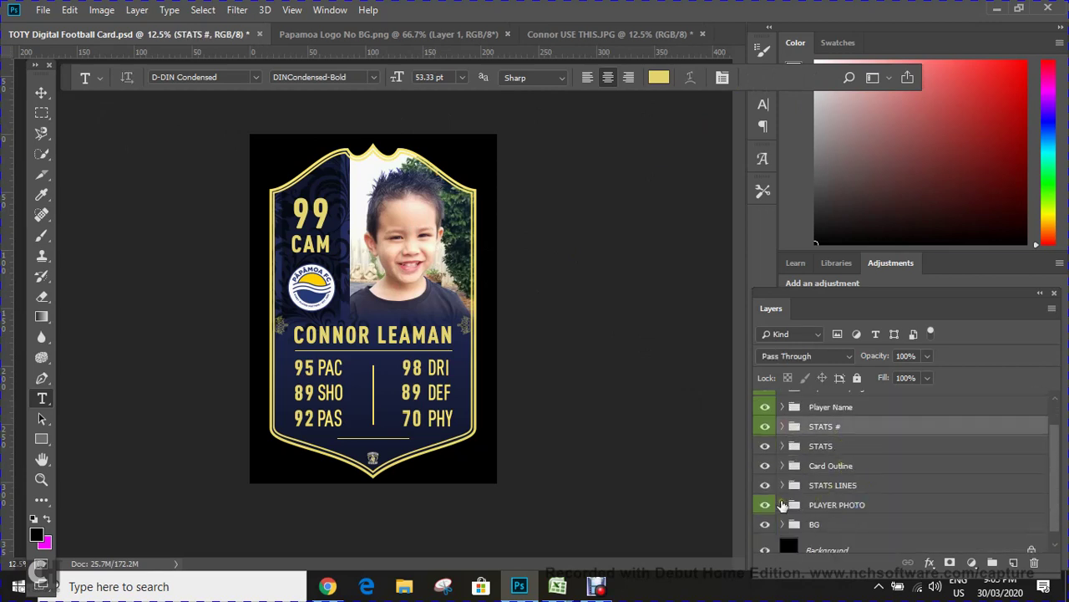
pyautogui.click(783, 504)
pyautogui.scroll(-1, 856, 479)
pyautogui.scroll(-3, 860, 472)
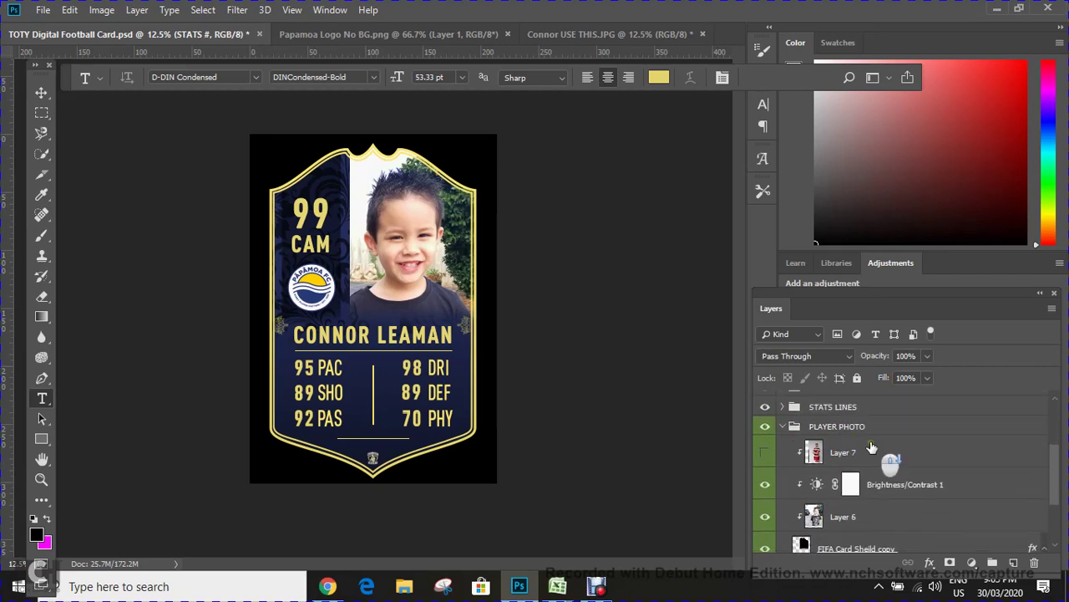
# - Hide Brightness/Contrast 1 and the old photo Layer 6, then select Layer 7
pyautogui.click(765, 464)
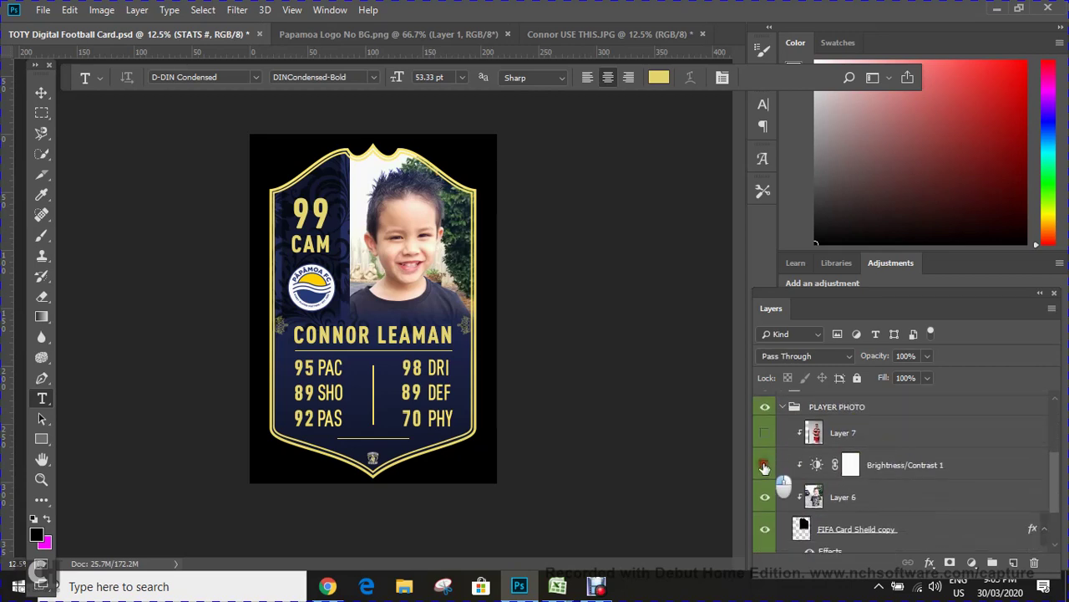
pyautogui.click(764, 498)
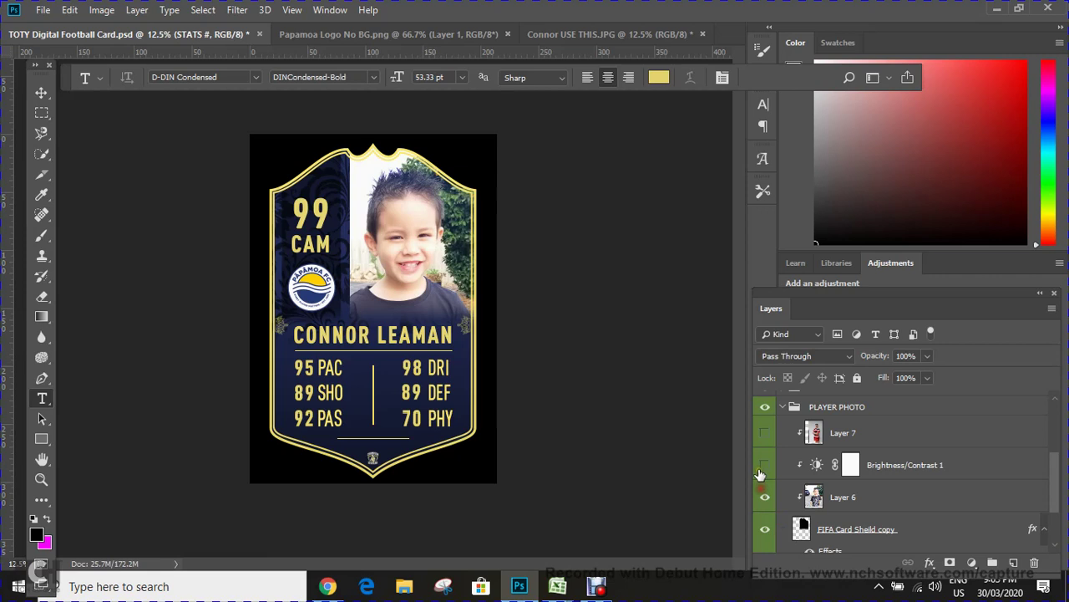
pyautogui.click(763, 465)
pyautogui.click(763, 466)
pyautogui.click(763, 496)
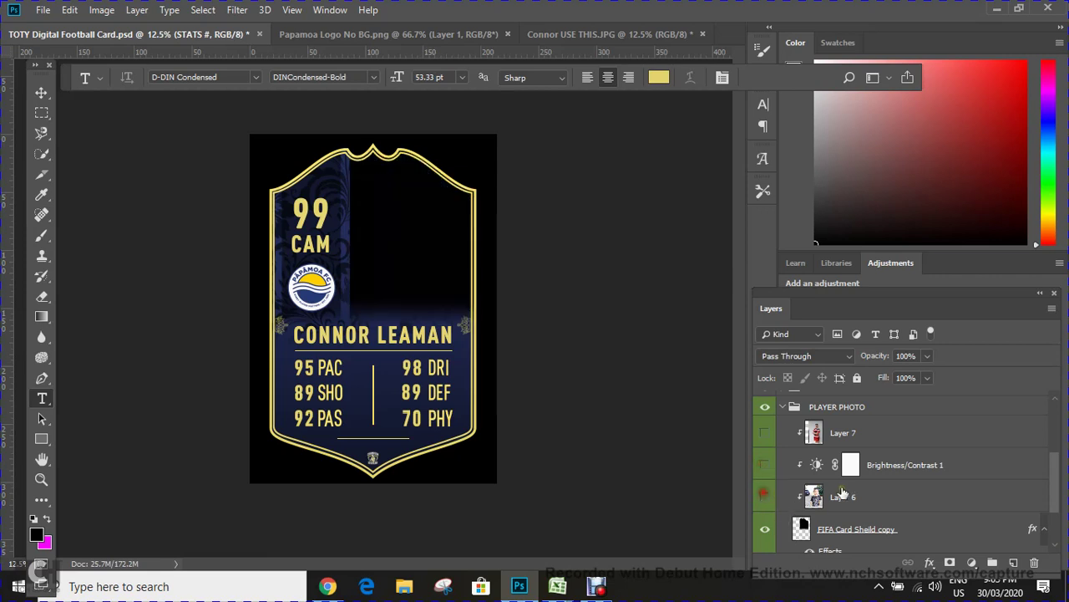
pyautogui.click(831, 432)
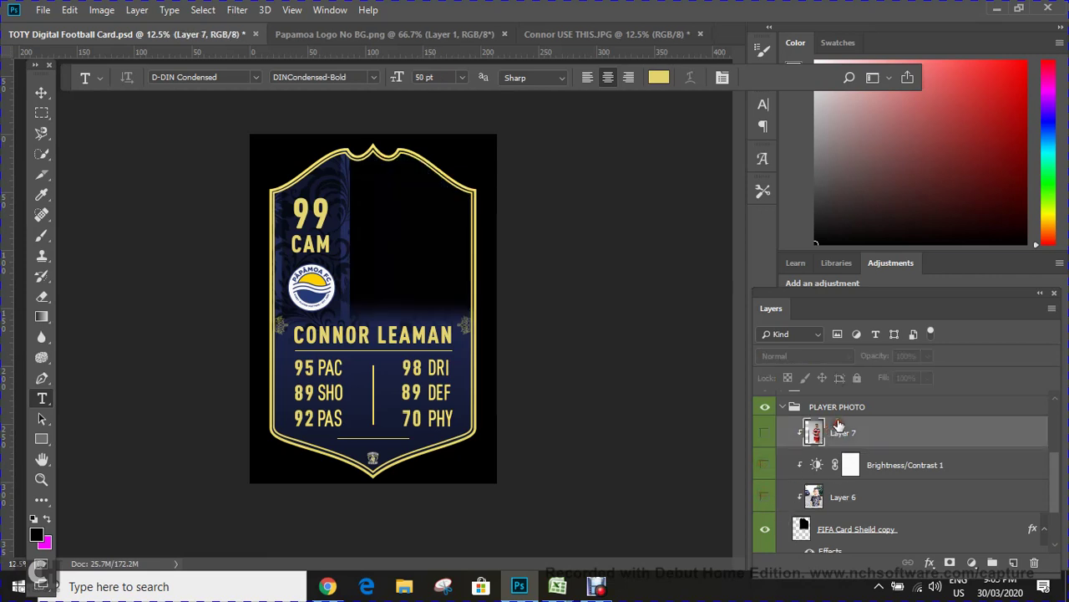
pyautogui.scroll(-1, 847, 517)
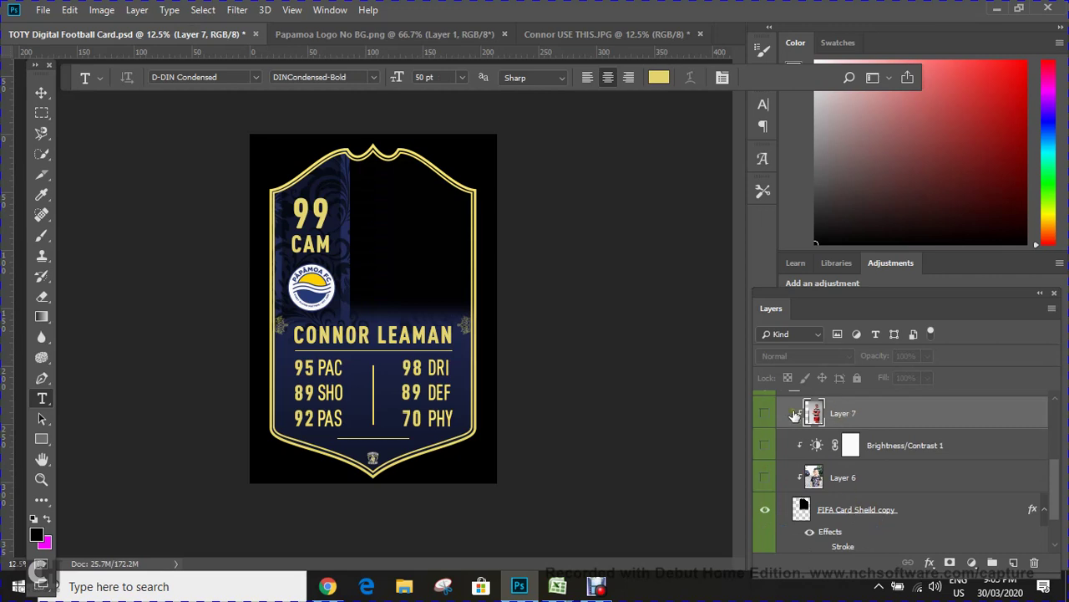
# - Convert the new player photo's Background to a layer and move it onto the card
pyautogui.click(561, 34)
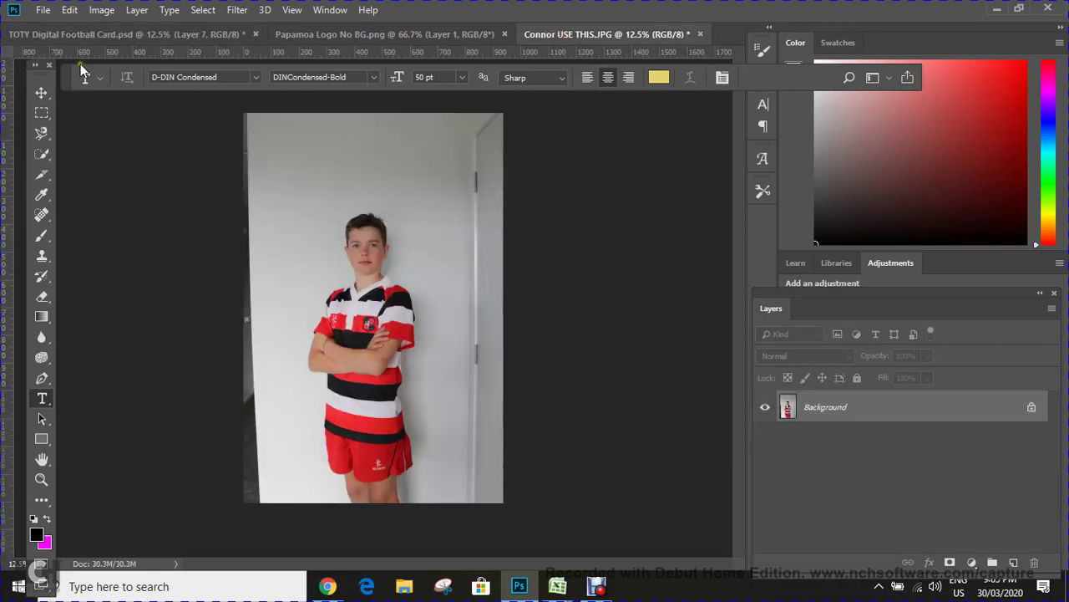
pyautogui.click(43, 90)
pyautogui.moveTo(360, 206); pyautogui.dragTo(271, 218)
pyautogui.click(548, 260)
pyautogui.moveTo(411, 255)
pyautogui.mouseDown()
pyautogui.moveTo(393, 255)
pyautogui.moveTo(172, 67)
pyautogui.moveTo(175, 41)
pyautogui.moveTo(409, 240)
pyautogui.mouseUp()
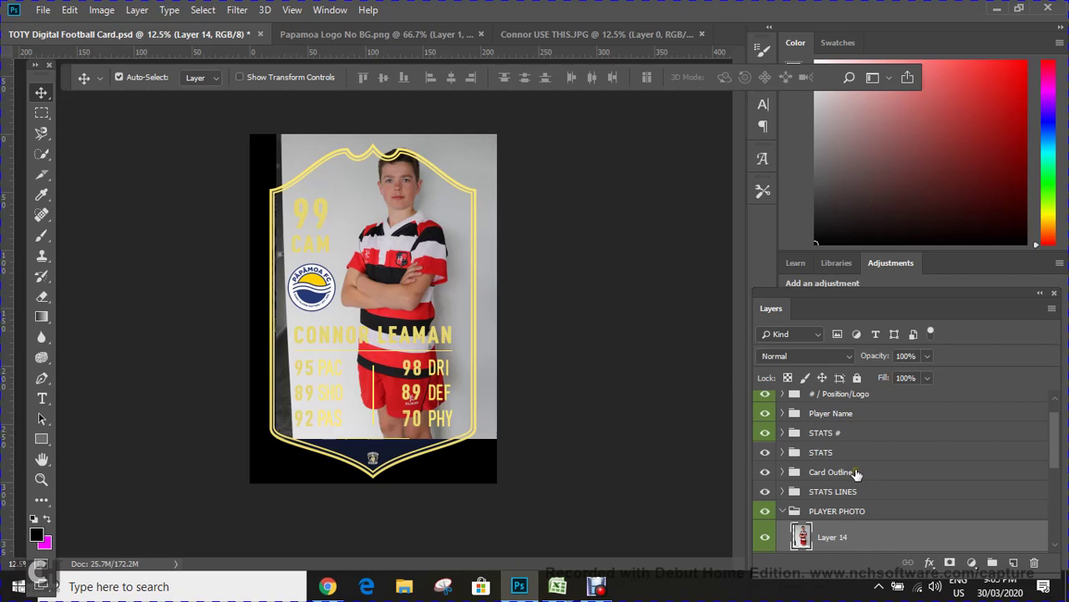
# - Place Layer 14 below Layer 6 in PLAYER PHOTO and shift the photo right and down
pyautogui.scroll(-2, 869, 473)
pyautogui.scroll(-1, 869, 472)
pyautogui.moveTo(855, 477); pyautogui.dragTo(873, 500)
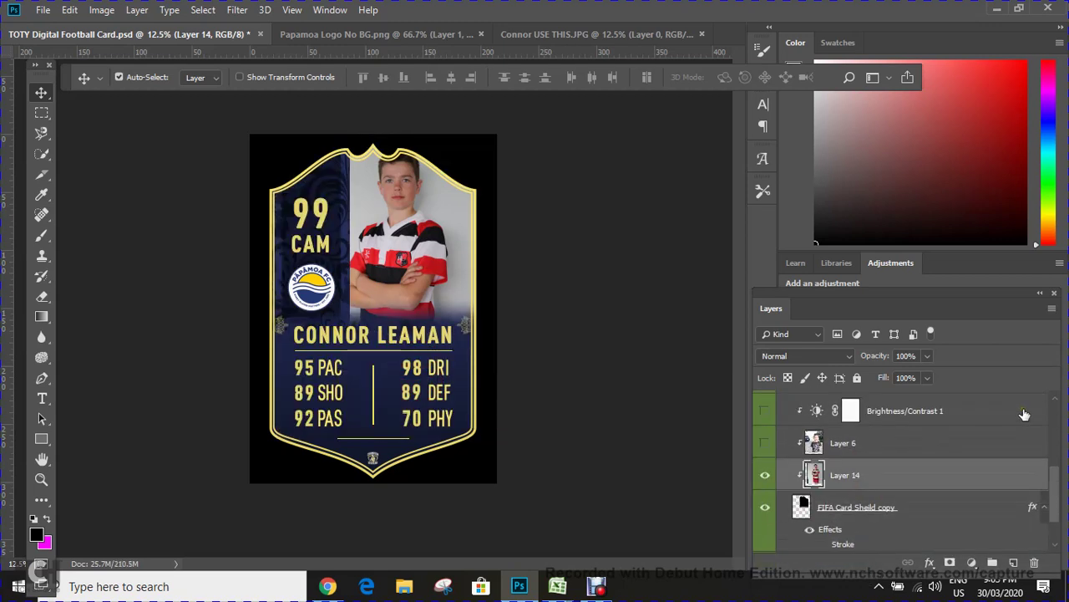
pyautogui.moveTo(358, 196); pyautogui.dragTo(388, 224)
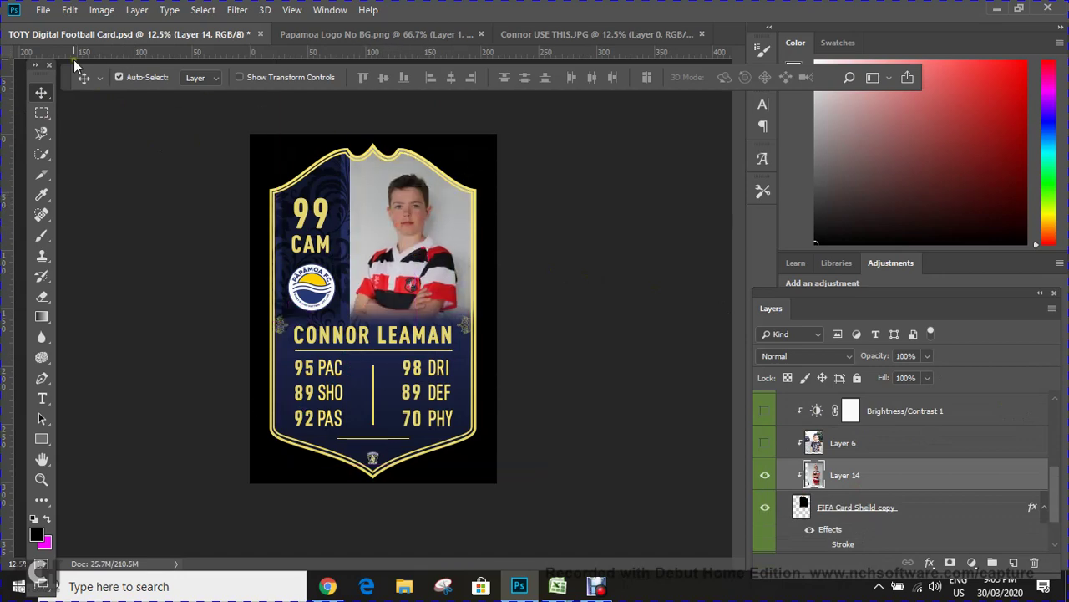
pyautogui.click(69, 11)
# - Free Transform the new photo to about 120% scale, nudge it up-left, and commit
pyautogui.click(134, 333)
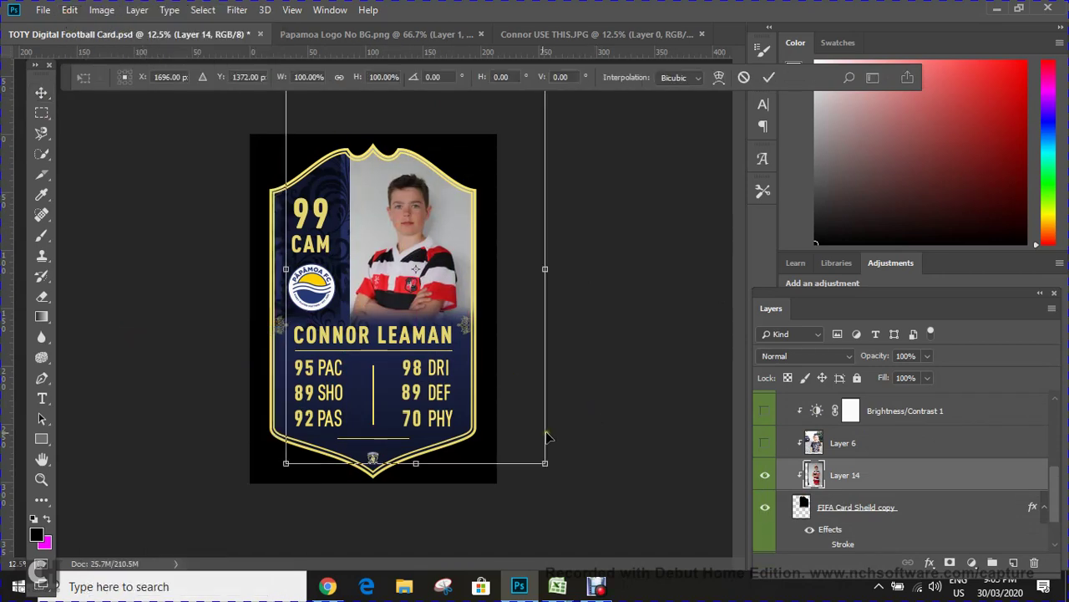
pyautogui.moveTo(545, 462); pyautogui.dragTo(585, 532)
pyautogui.moveTo(554, 473)
pyautogui.mouseDown()
pyautogui.moveTo(539, 476)
pyautogui.moveTo(544, 462)
pyautogui.mouseUp()
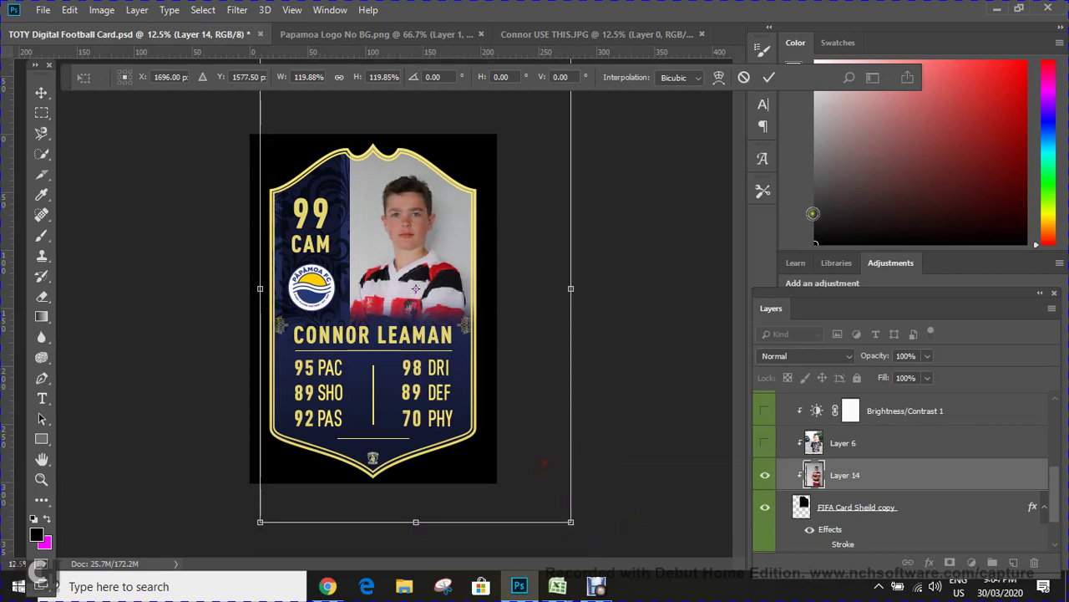
pyautogui.click(769, 78)
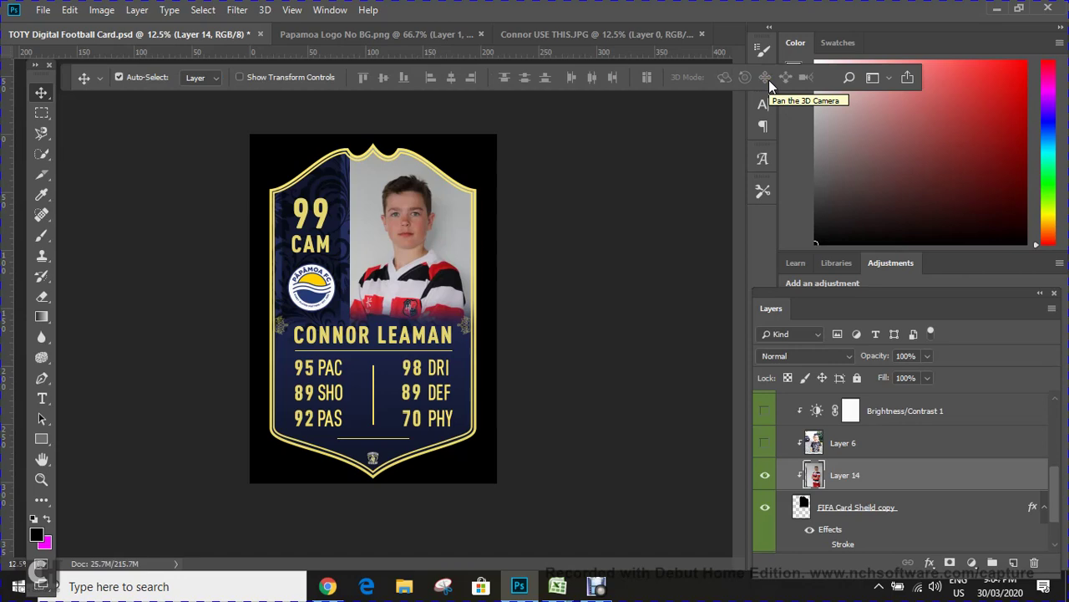
pyautogui.click(38, 10)
pyautogui.click(76, 184)
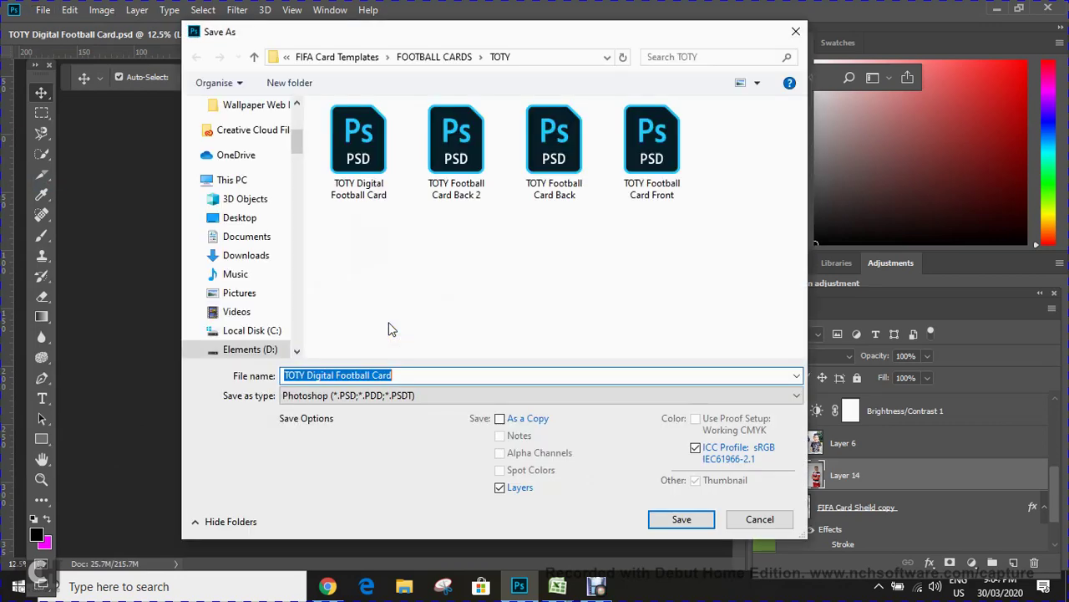
pyautogui.click(414, 395)
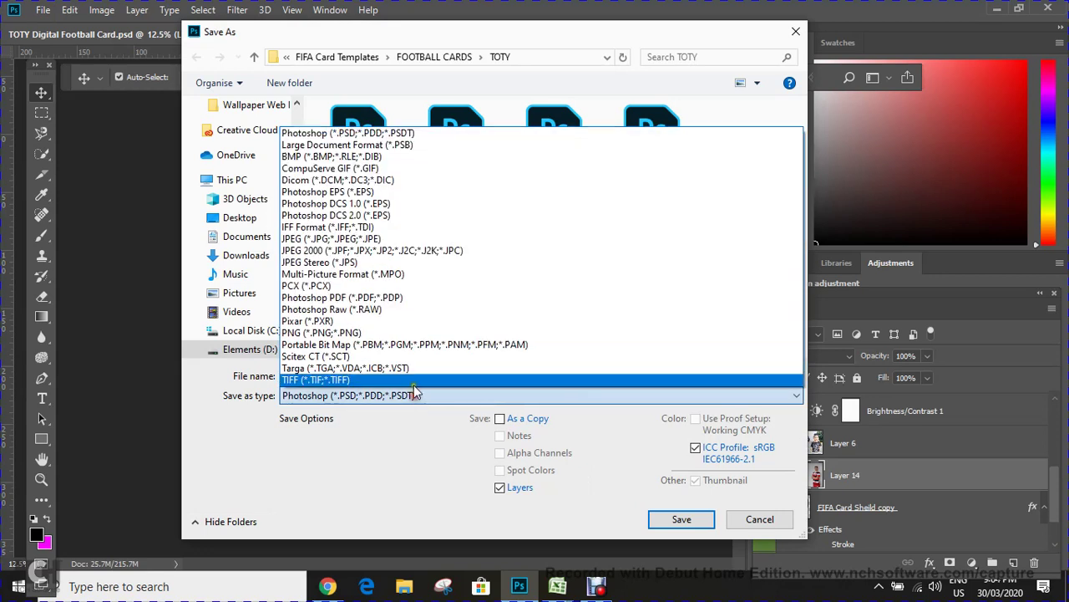
pyautogui.click(380, 239)
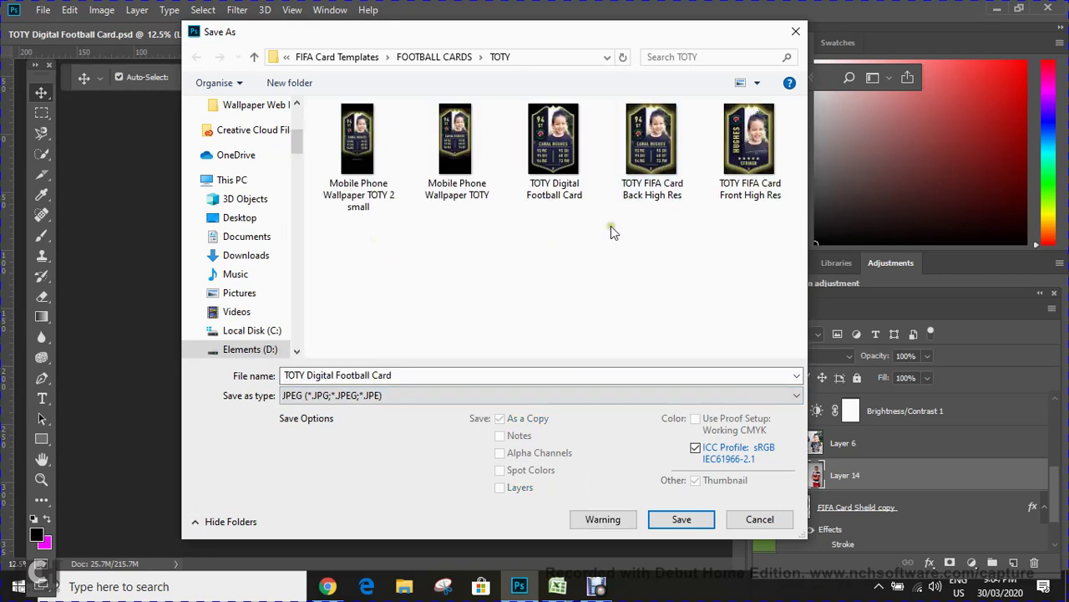
pyautogui.click(795, 32)
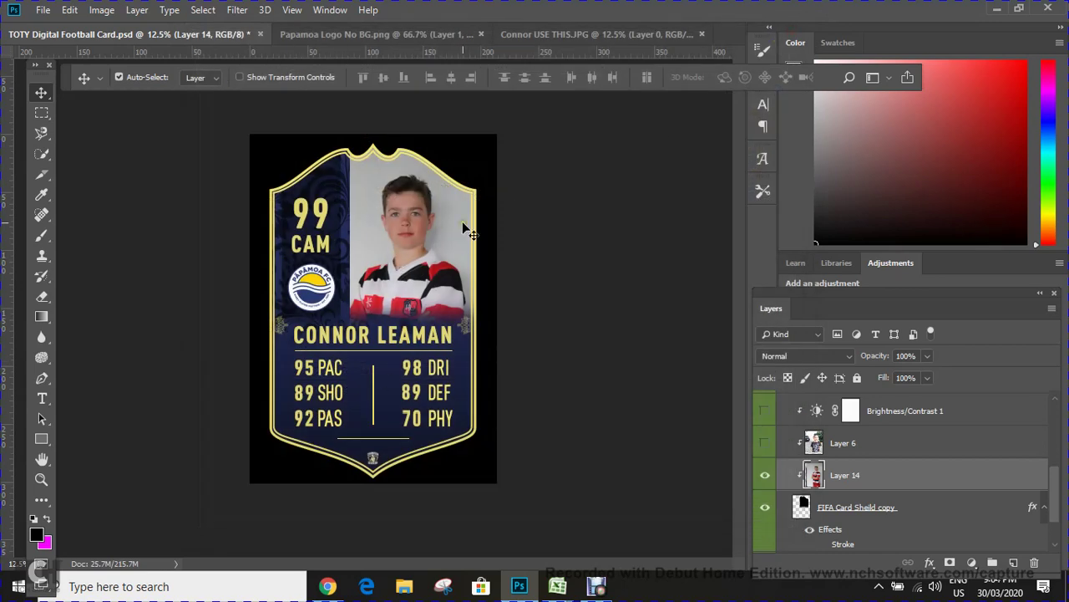